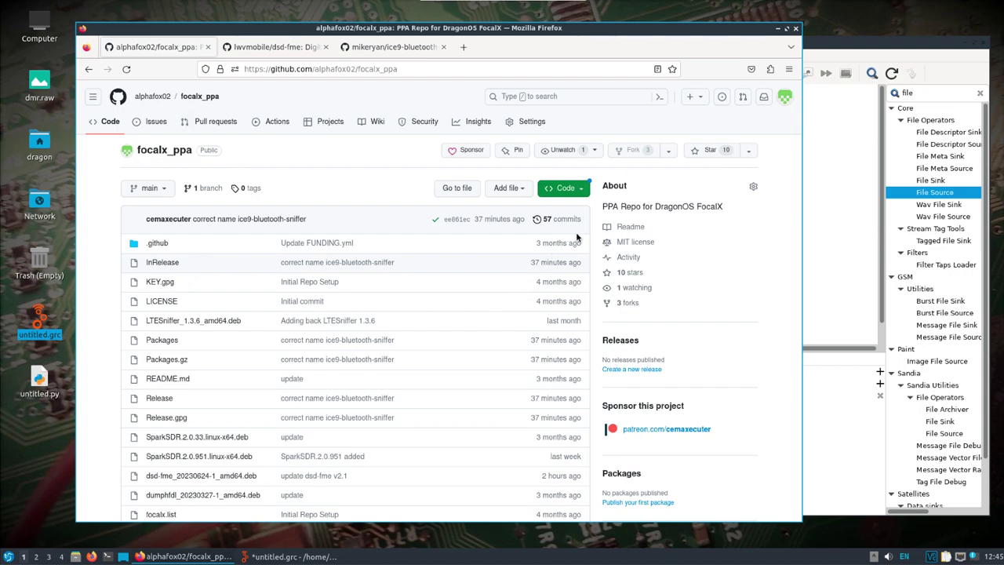
Scroll the focalx_ppa GitHub page down to its README, then bring up a terminal
scroll(765, 206, "down", 15)
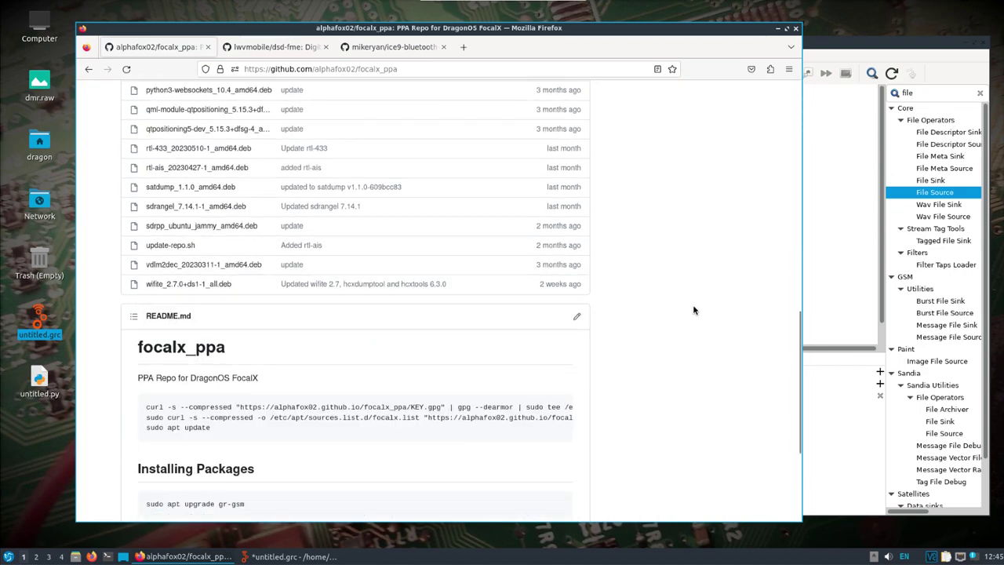
left_click(107, 558)
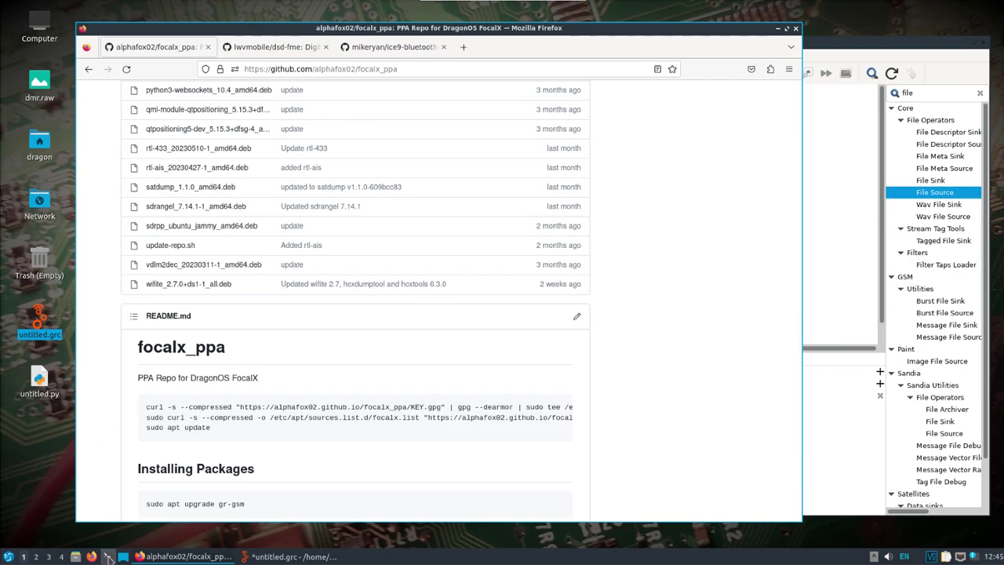
Run sudo apt update, then sudo apt upgrade dsd-fme ice9-bluetooth-sniffer, aborting at the Y/n prompt
type("sudo apt update")
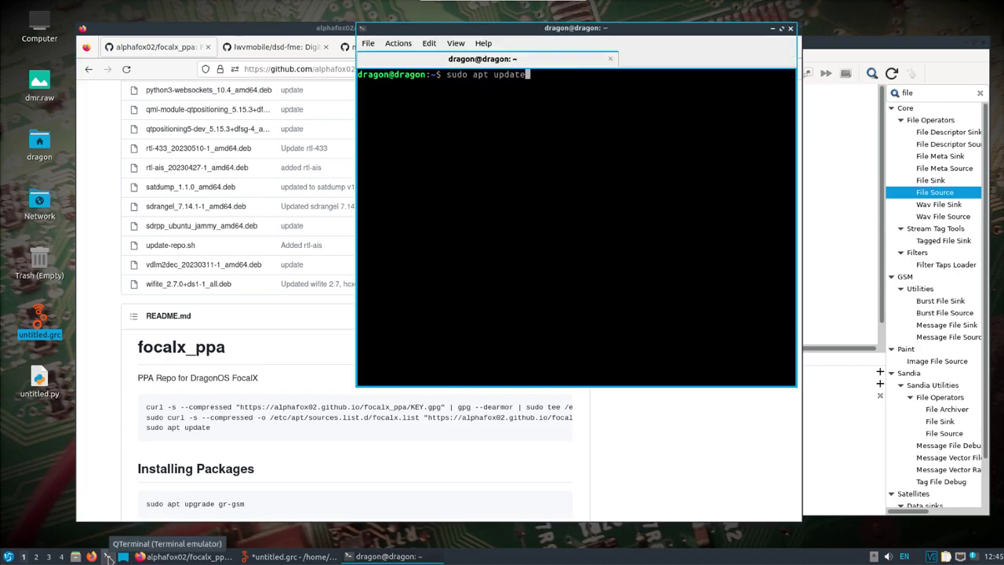
key("Return")
key("Return")
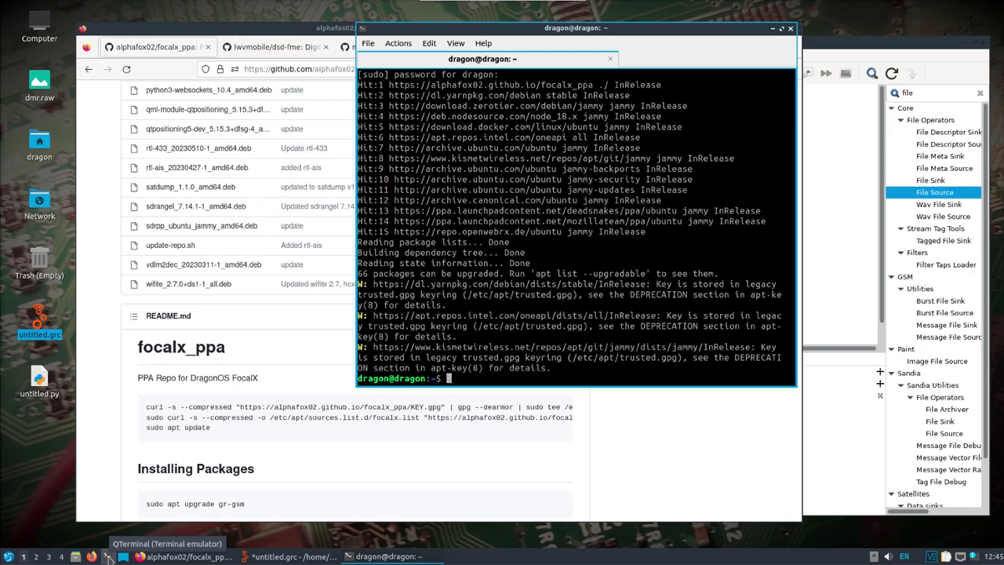
type("sudo apt upgar")
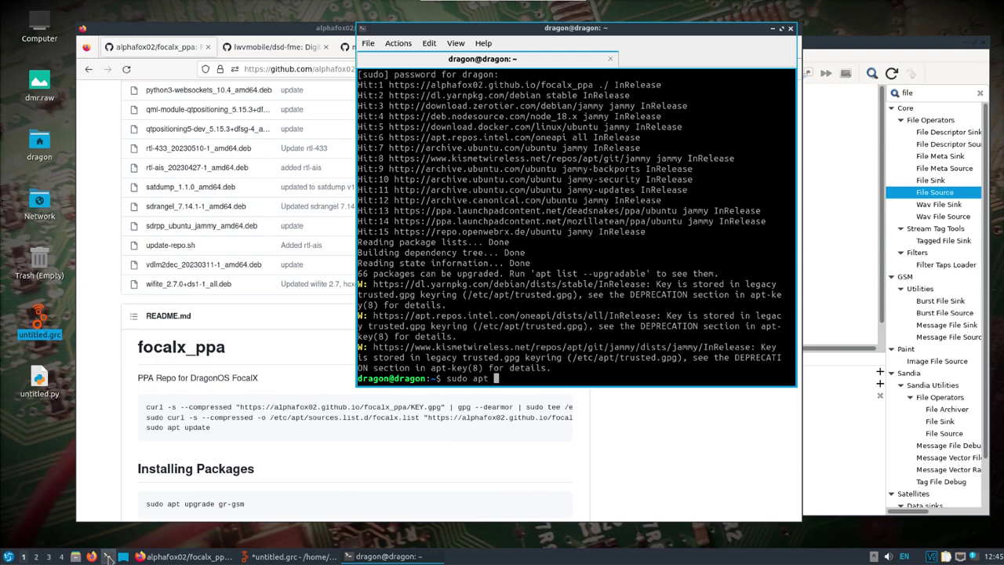
key("BackSpace")
key("BackSpace")
key("BackSpace")
type("grade dsd-fme ice9-blueooth")
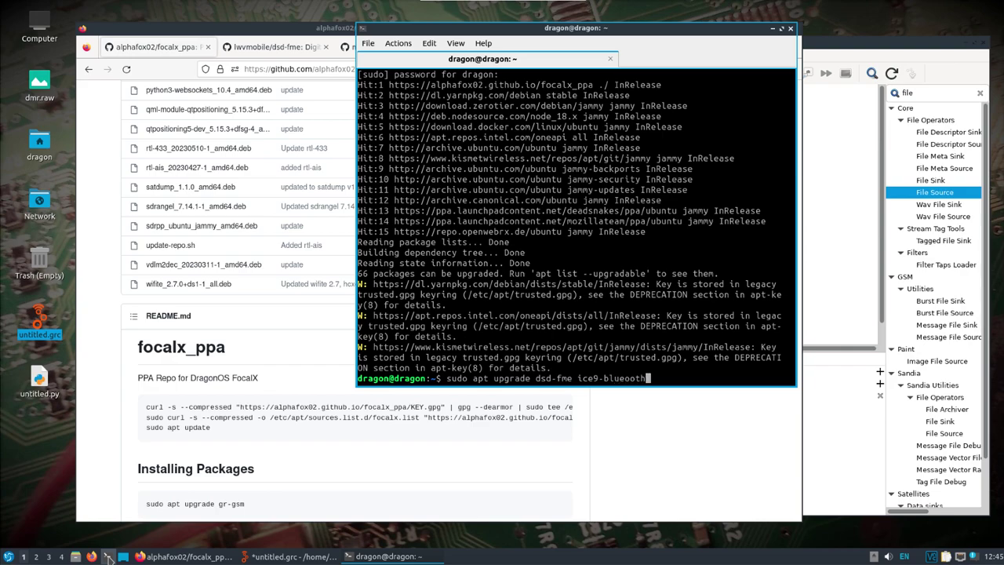
type("-sniffer")
key("Left")
key("Left")
key("Left")
key("Left")
key("Left")
key("Left")
key("Left")
key("Left")
key("Left")
key("Left")
key("Left")
key("Left")
type("t")
key("Return")
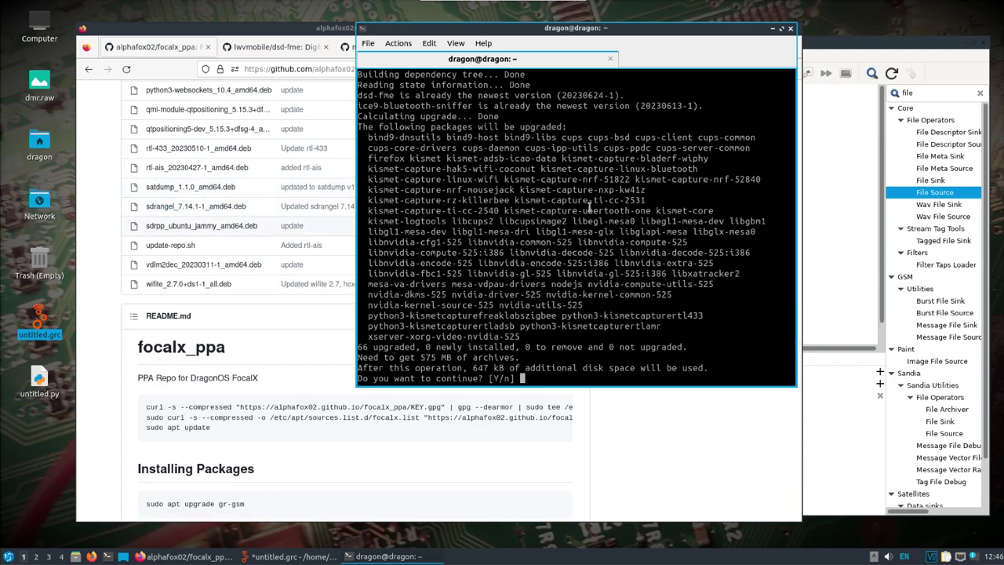
key("ctrl+c")
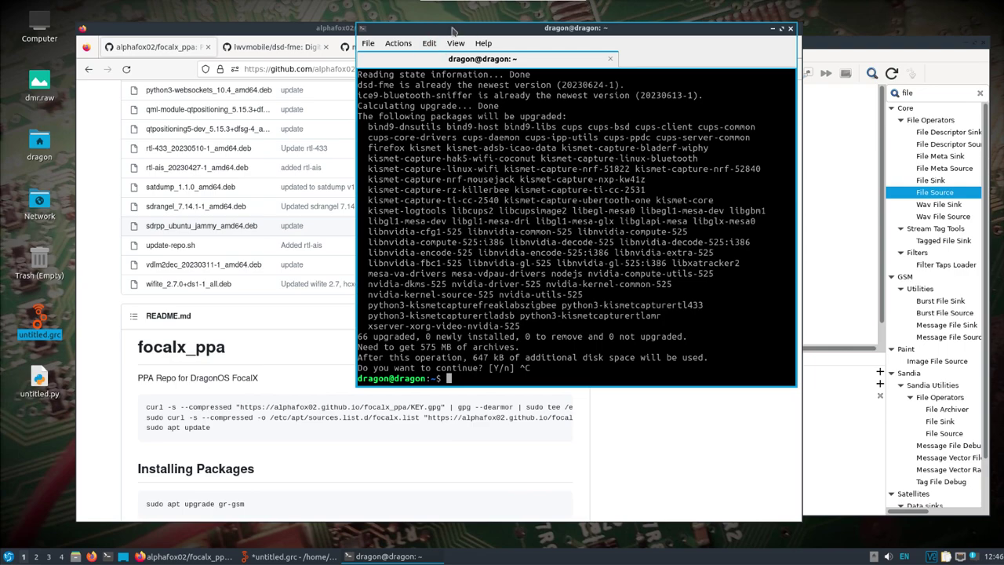
Move the terminal window to the left and bring Firefox forward on the right
left_click_drag(419, 29, 168, 43)
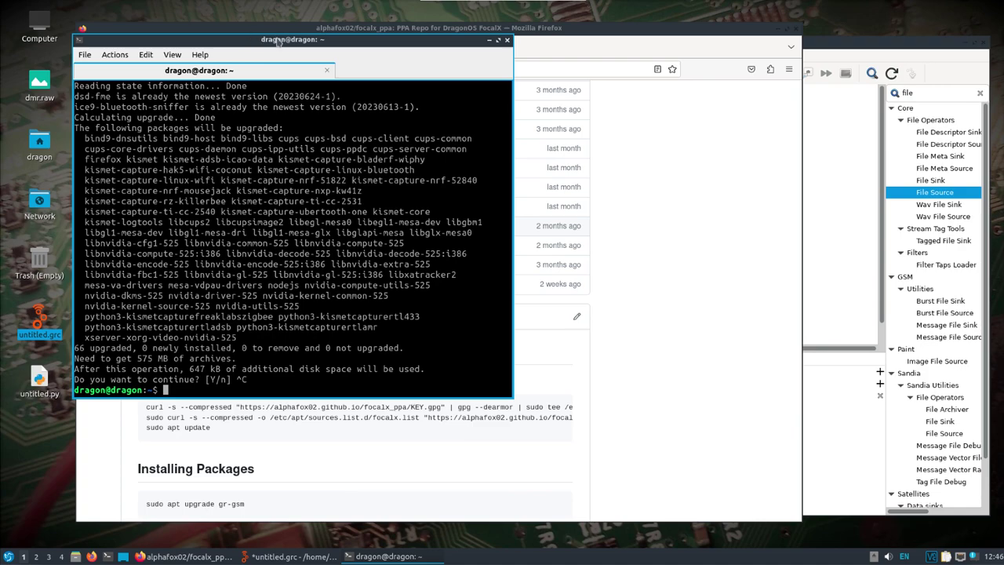
left_click_drag(281, 31, 348, 31)
Switch to the dsd-fme page, then in the terminal enter /usr/src/dsd-fme/ and list its files
left_click(341, 48)
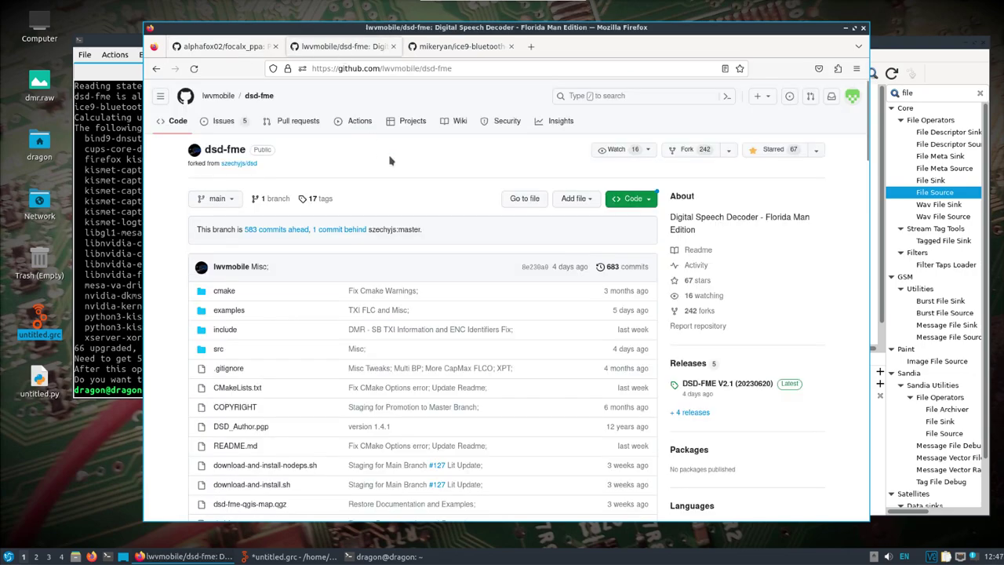
left_click(100, 197)
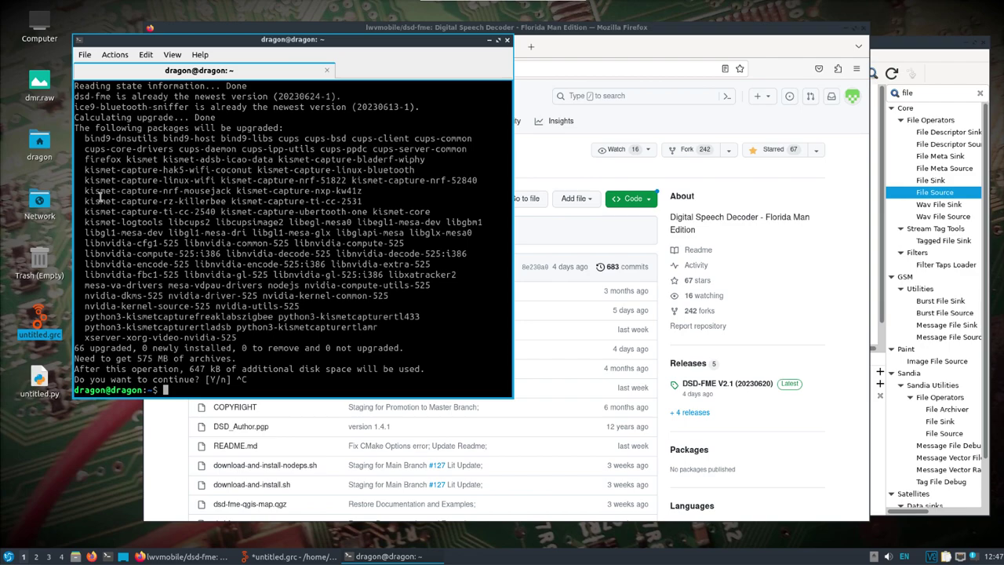
type("cd /usr/src/dsd-fme/")
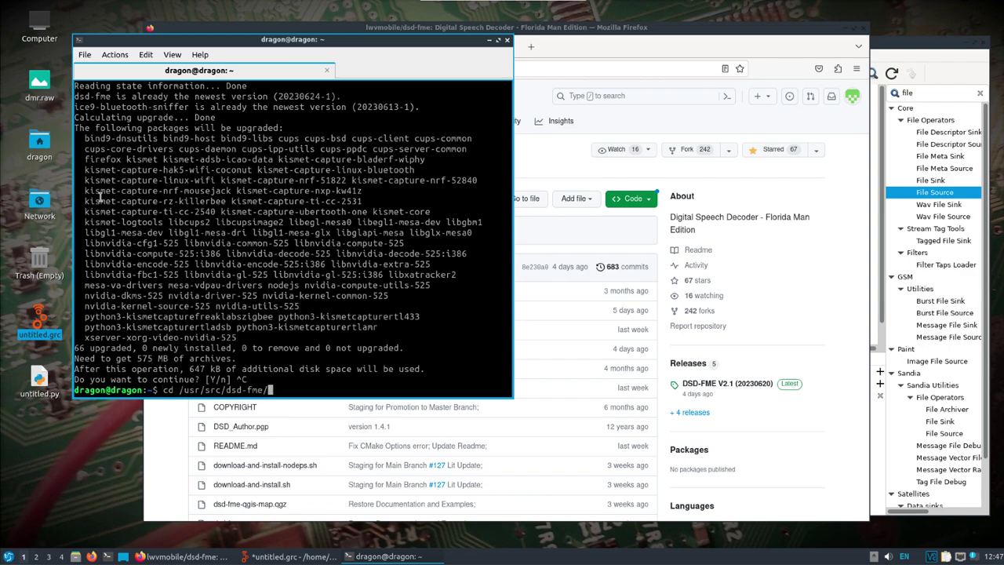
key("Return")
type("ls")
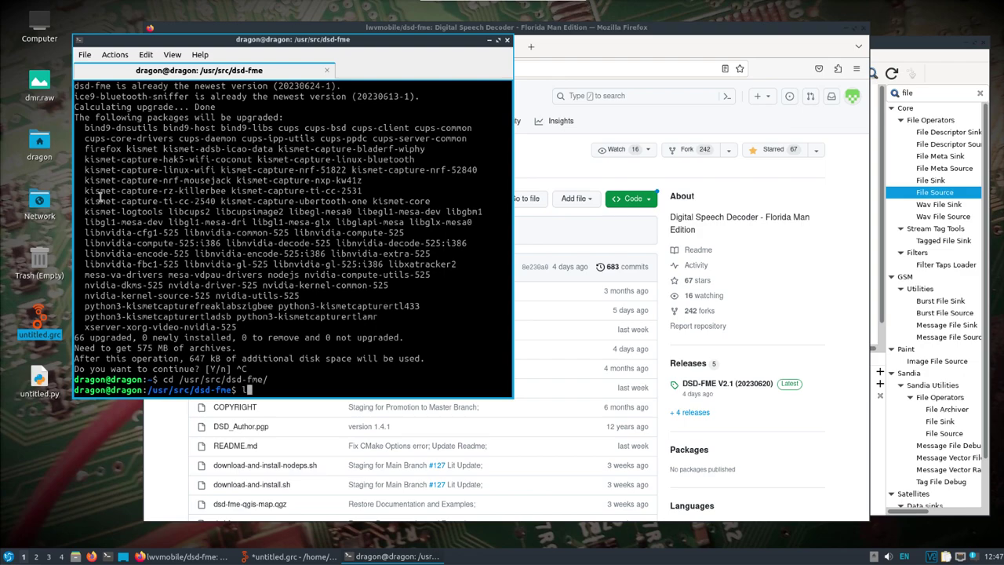
key("Return")
Run sh virtualsink.sh to create the virtual sinks, then launch gqrx -r
type("sh virtualsink.sh")
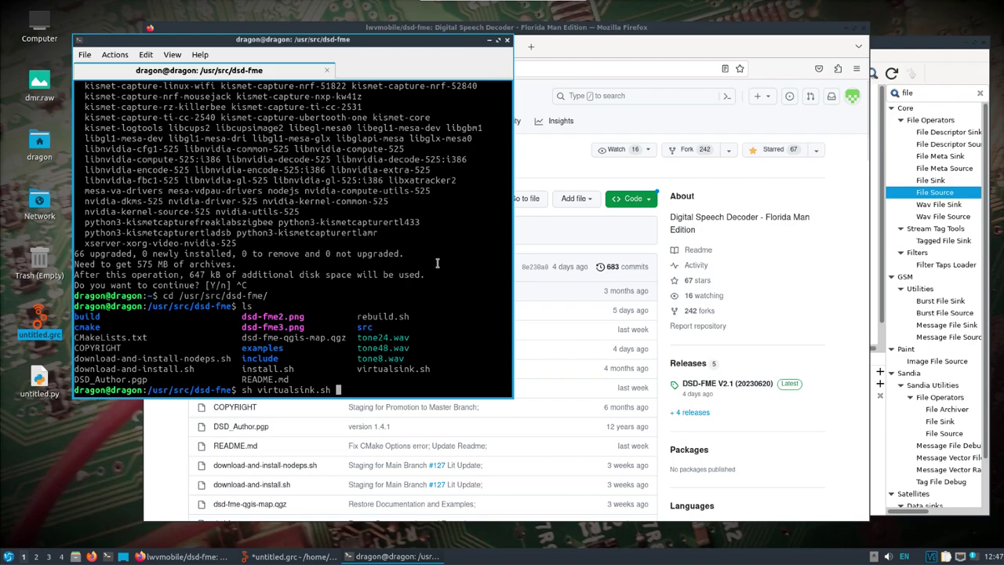
key("Return")
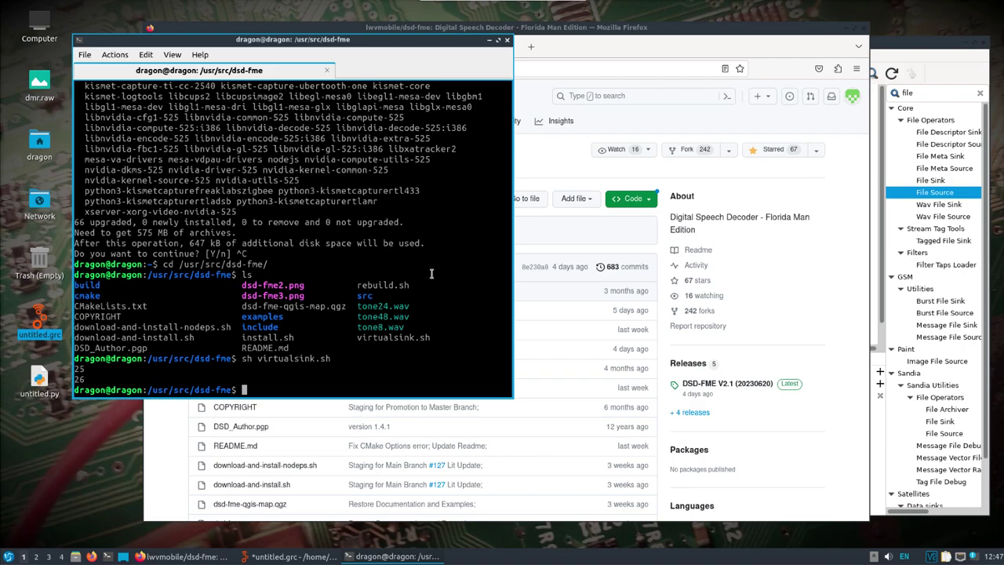
type("gqrx -r")
key("Return")
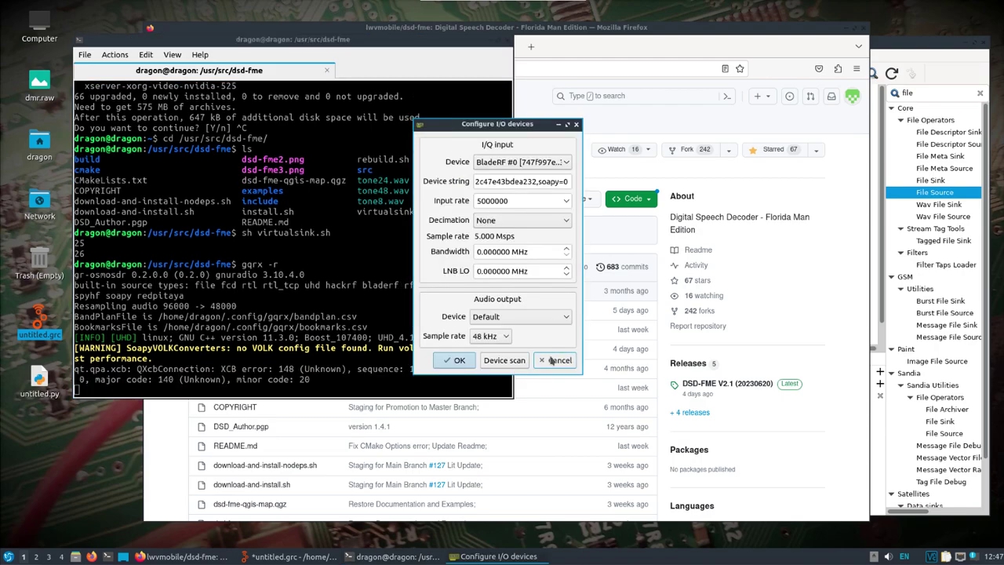
Cancel the device dialog, clear the terminal, and relaunch Gqrx from the Hamradio applications menu
left_click(559, 361)
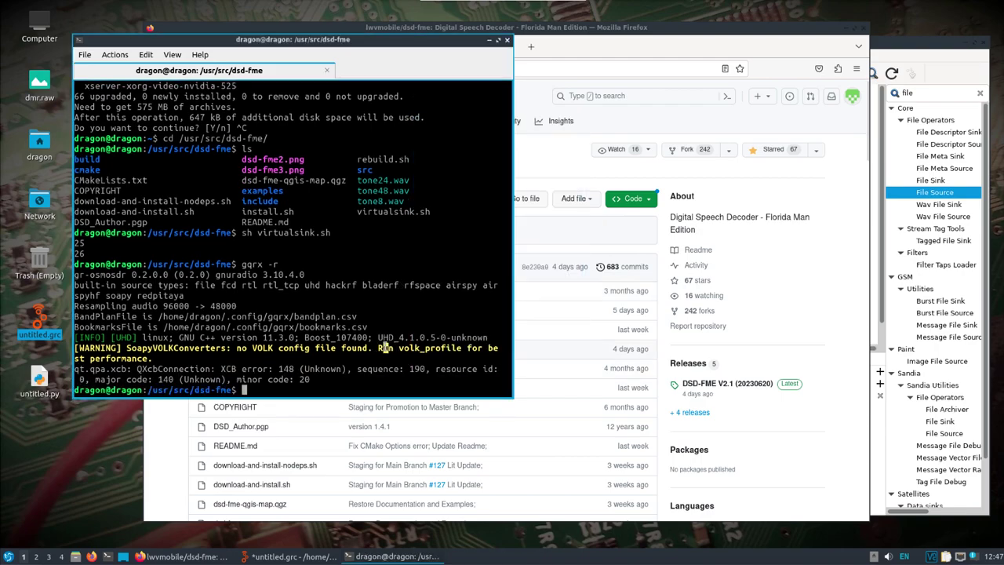
type("cea")
key("BackSpace")
key("BackSpace")
key("BackSpace")
type("clear")
key("Return")
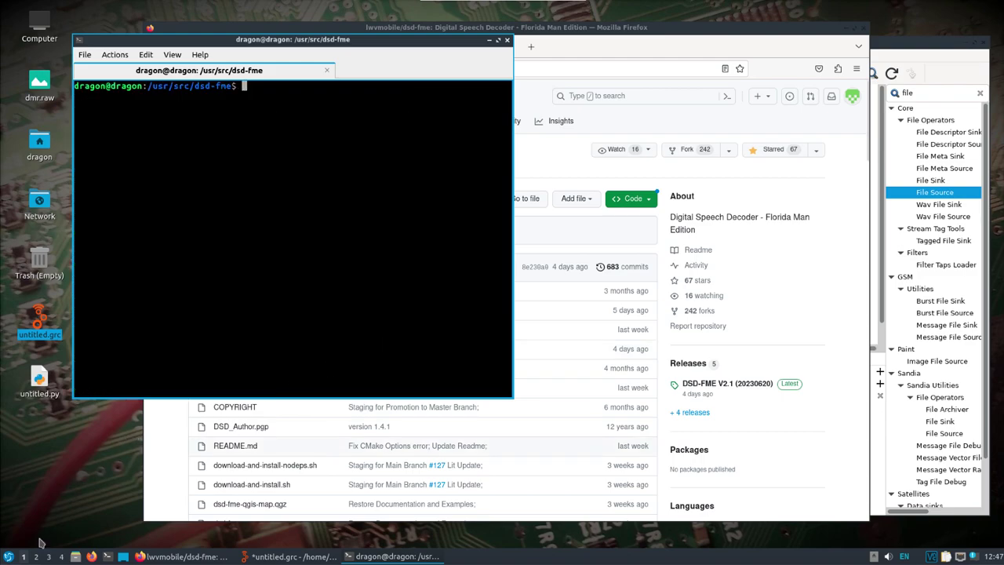
left_click(9, 557)
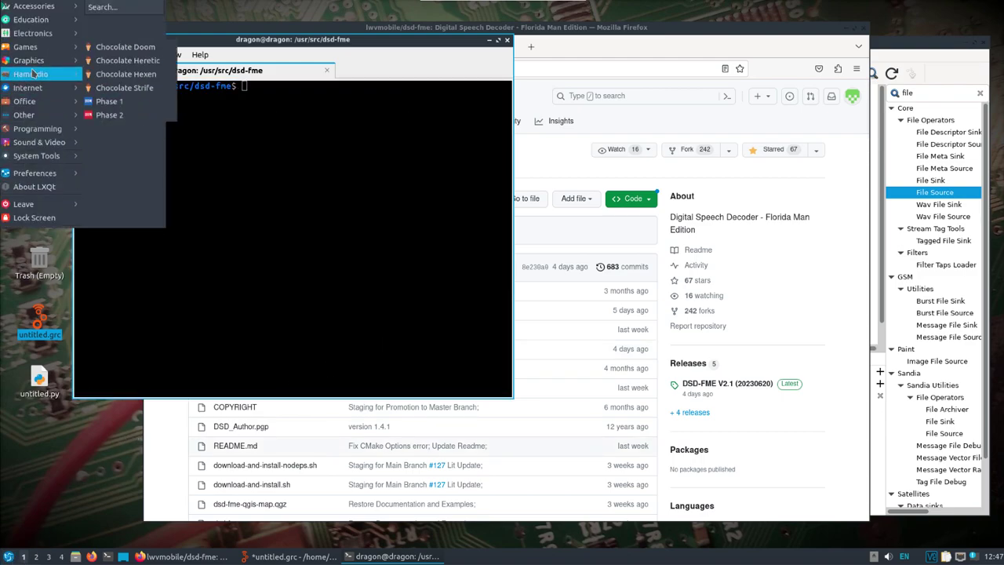
mouse_move(33, 79)
left_click(107, 197)
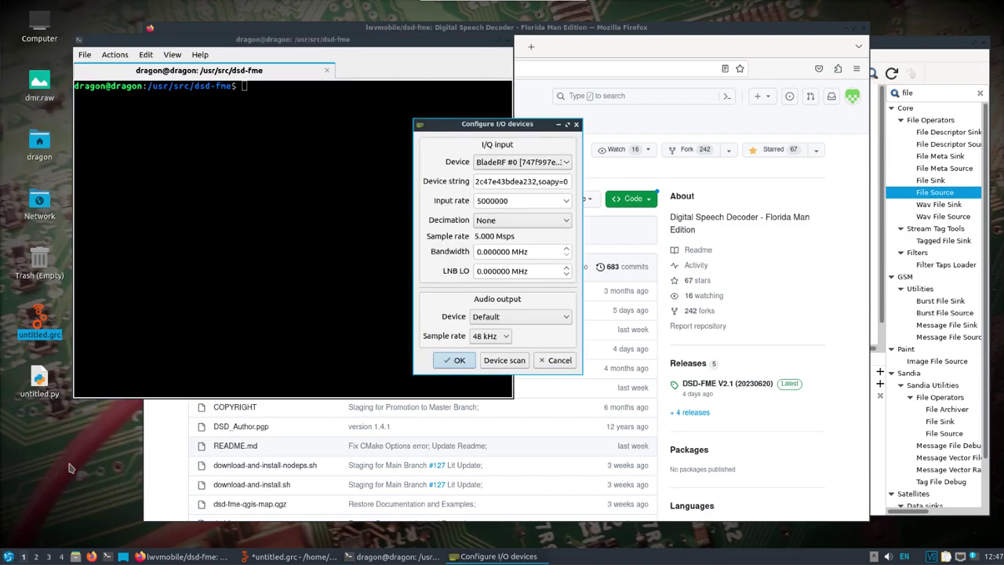
Set Gqrx's input device to Nuand bladeRF and audio output to Virtual_Sink, then confirm
left_click(511, 162)
left_click(511, 162)
left_click(539, 163)
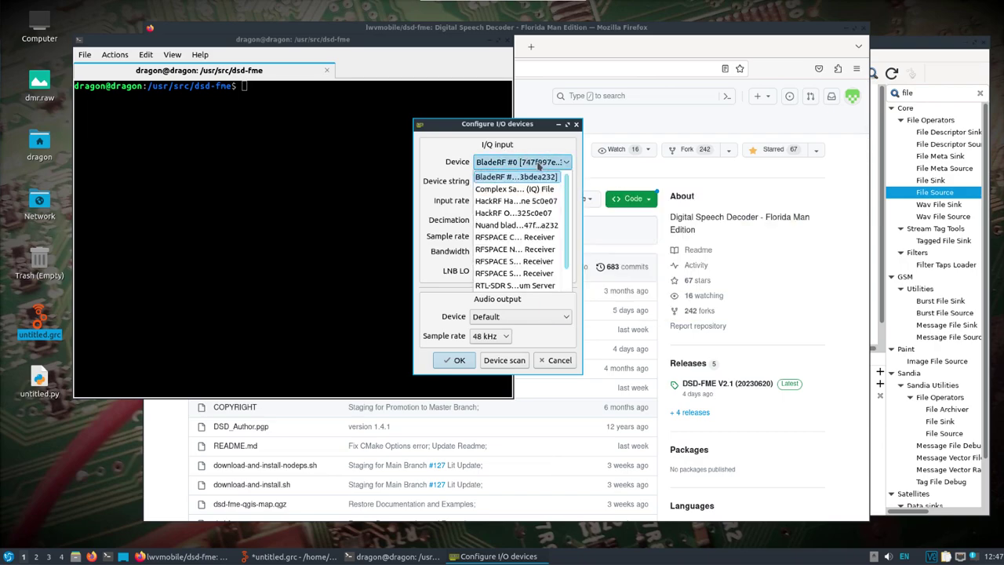
left_click(528, 225)
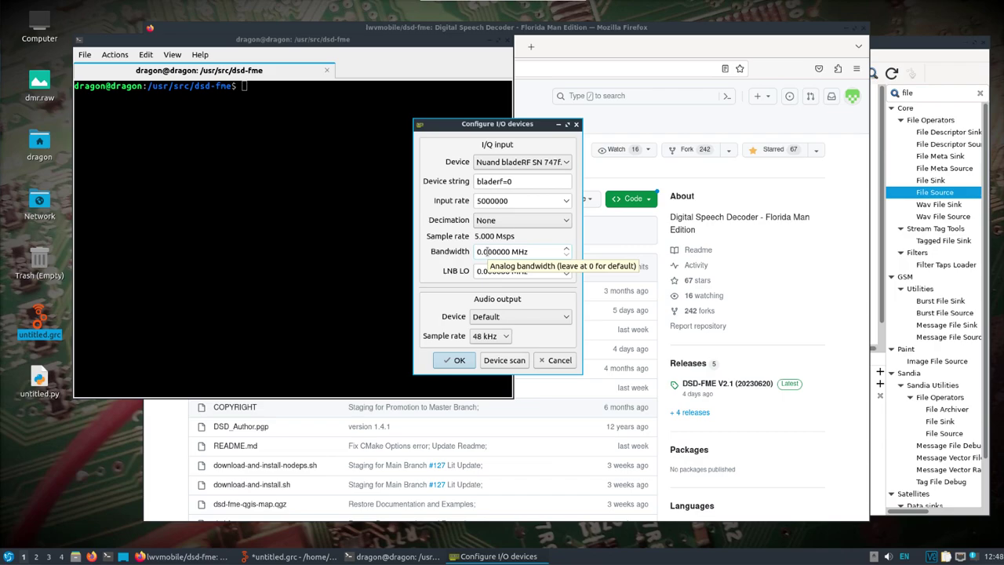
left_click(505, 320)
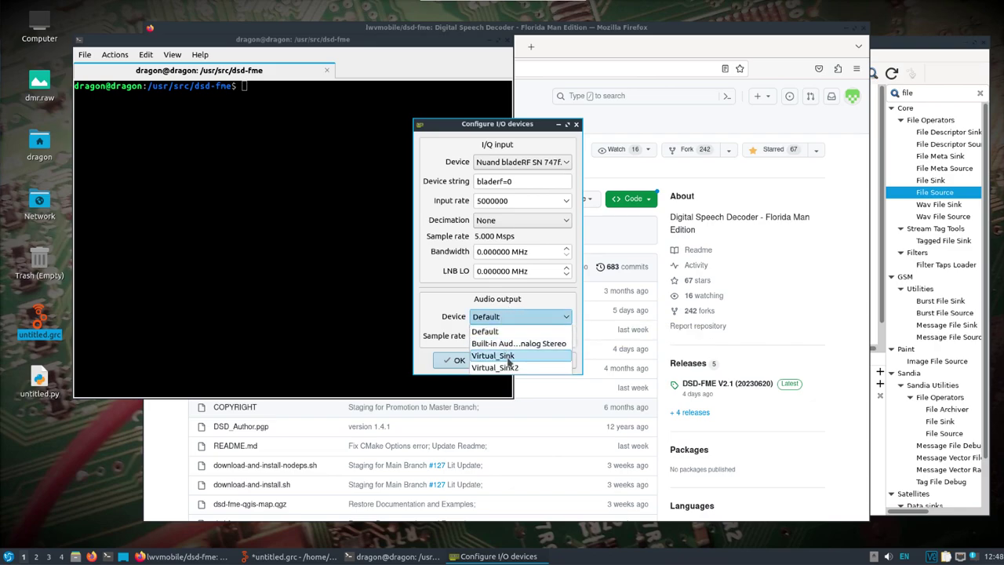
left_click(508, 359)
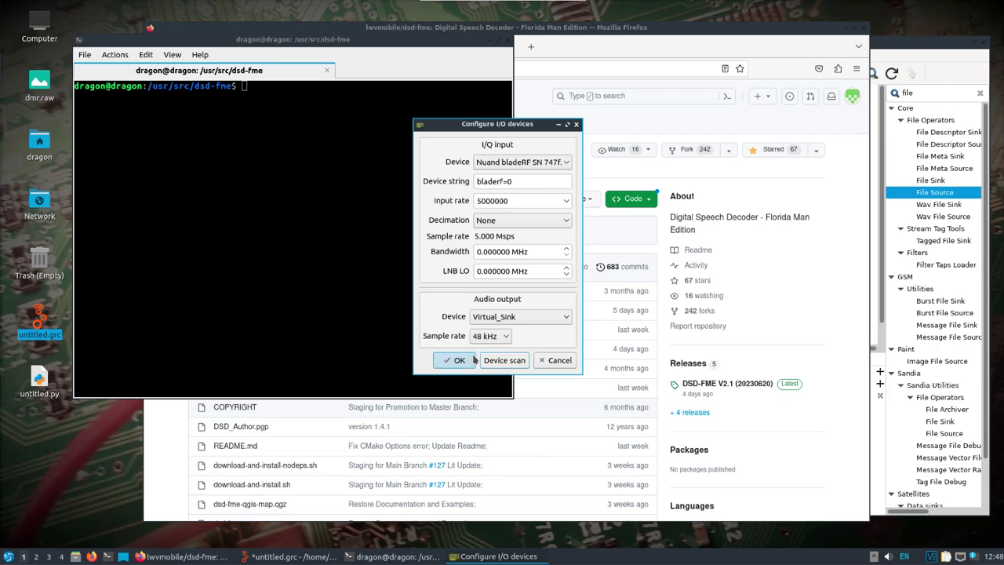
left_click(458, 360)
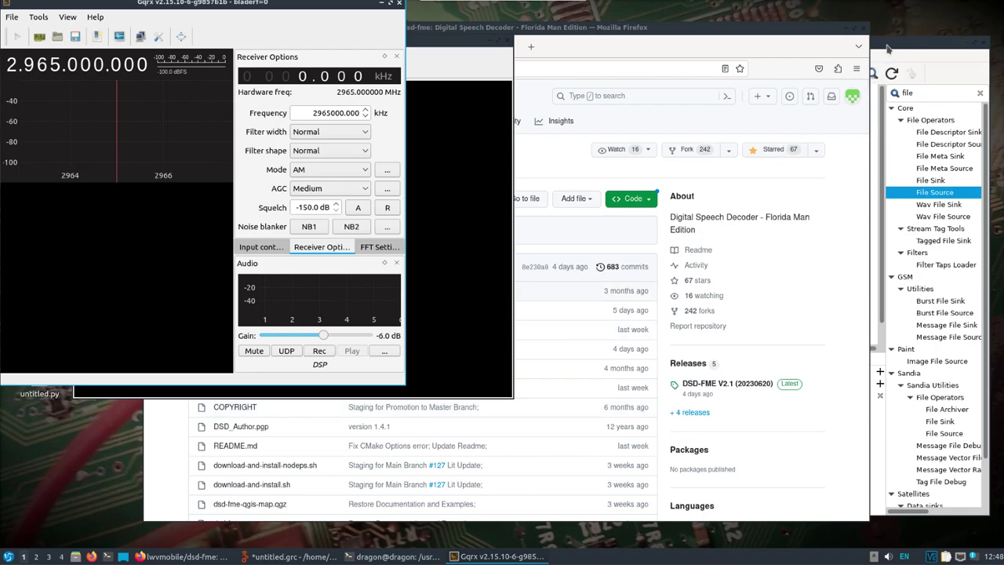
Execute the untitled.grc flowgraph, minimise its spectrum and GRC windows, and move Gqrx down-right
left_click(887, 49)
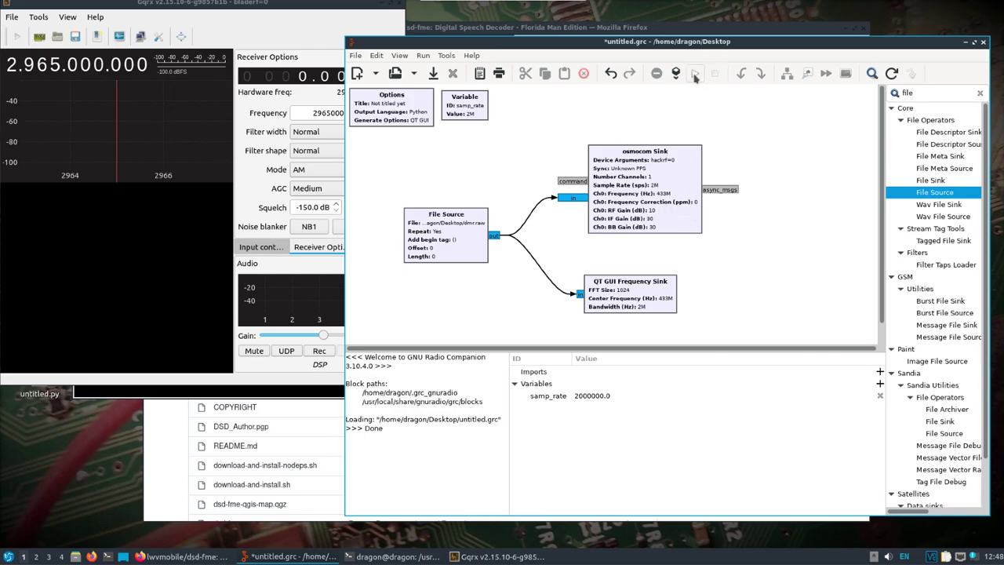
left_click(694, 75)
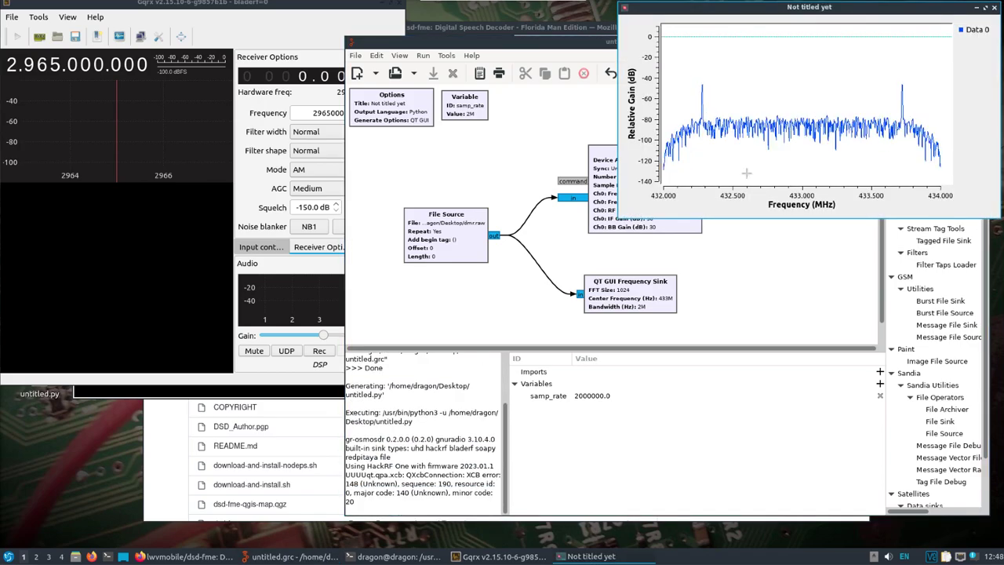
left_click(975, 17)
left_click(964, 42)
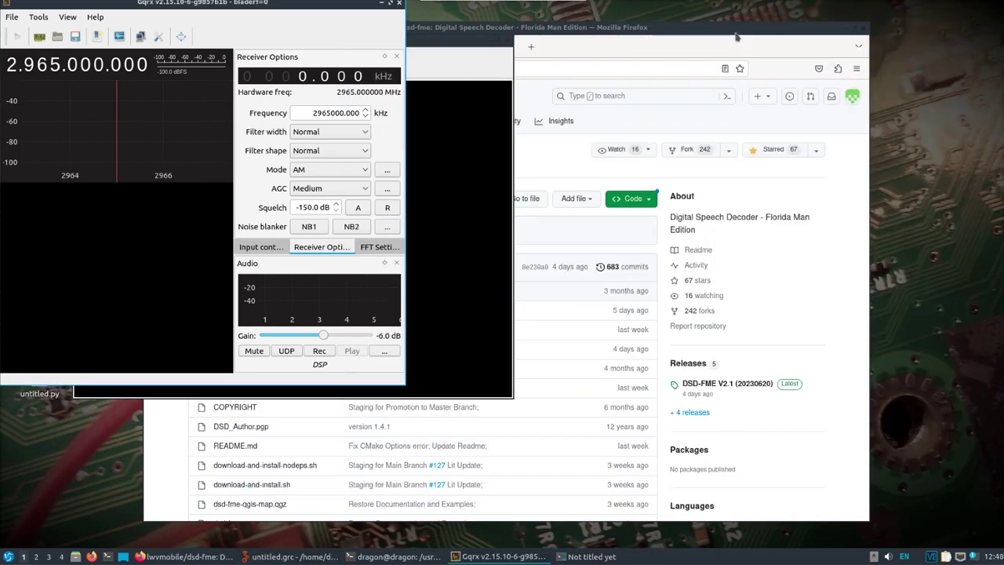
mouse_move(350, 6)
left_mouse_down()
mouse_move(565, 66)
mouse_move(675, 35)
mouse_move(518, 25)
mouse_move(710, 28)
left_mouse_up()
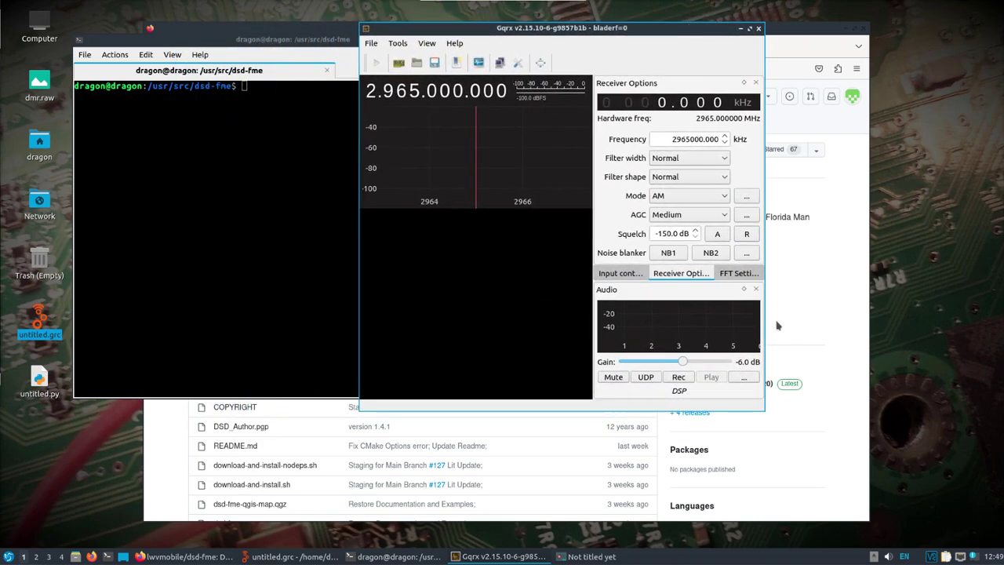
Enlarge Gqrx and move it right, then shift the terminal left and narrow it
left_click_drag(789, 426, 966, 521)
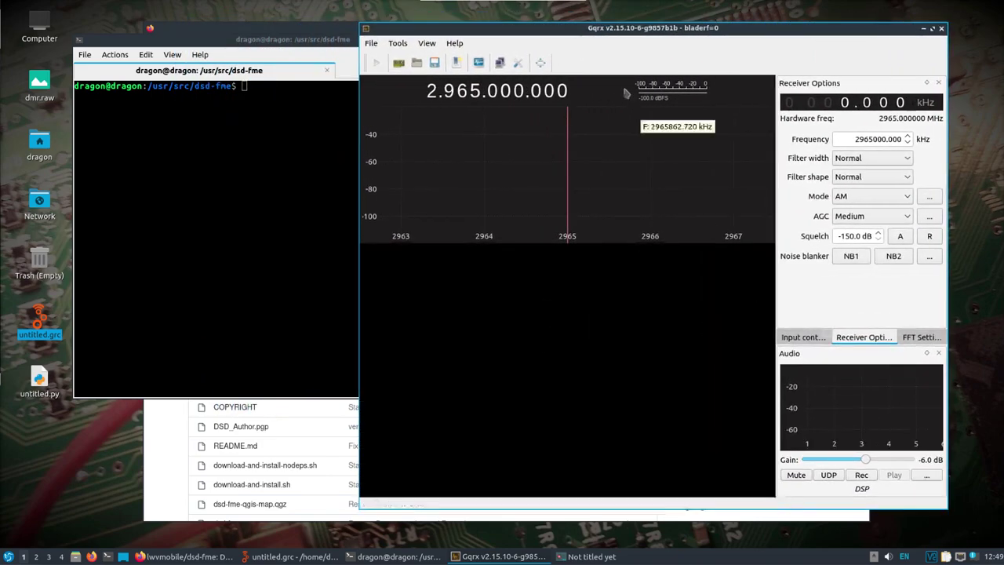
left_click_drag(566, 29, 592, 28)
left_click_drag(322, 39, 270, 40)
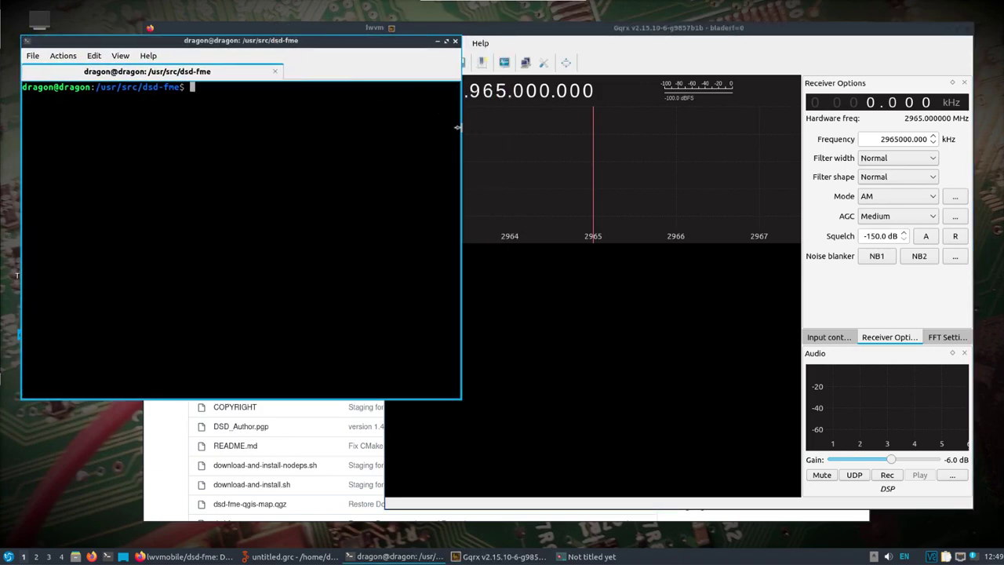
left_click_drag(457, 127, 405, 114)
From the home folder, show the dsd-fme help and copy its example 'dsd-fme -N 2> log.ans'
type("c")
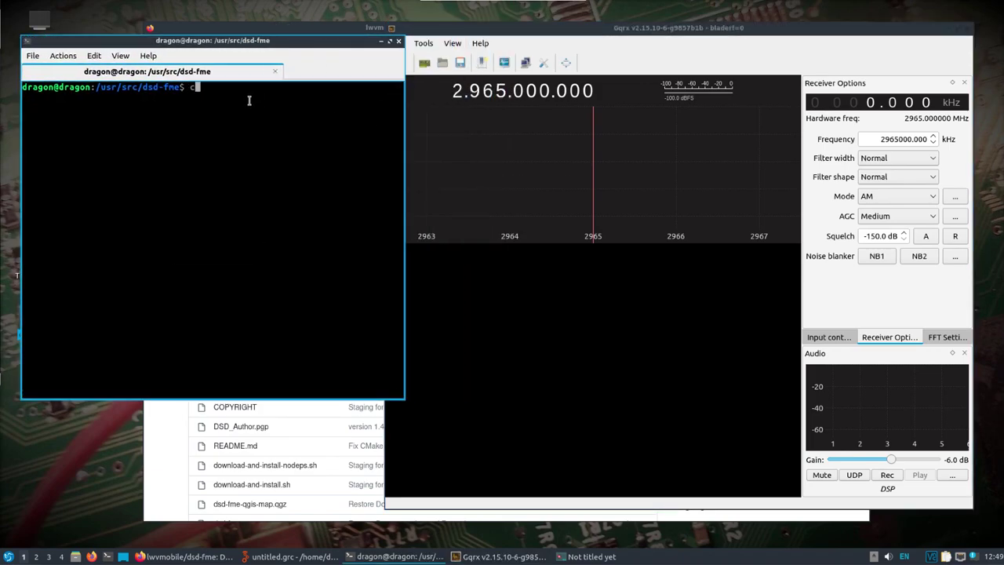
type("d /usrdragon/")
key("Return")
type("dsd-")
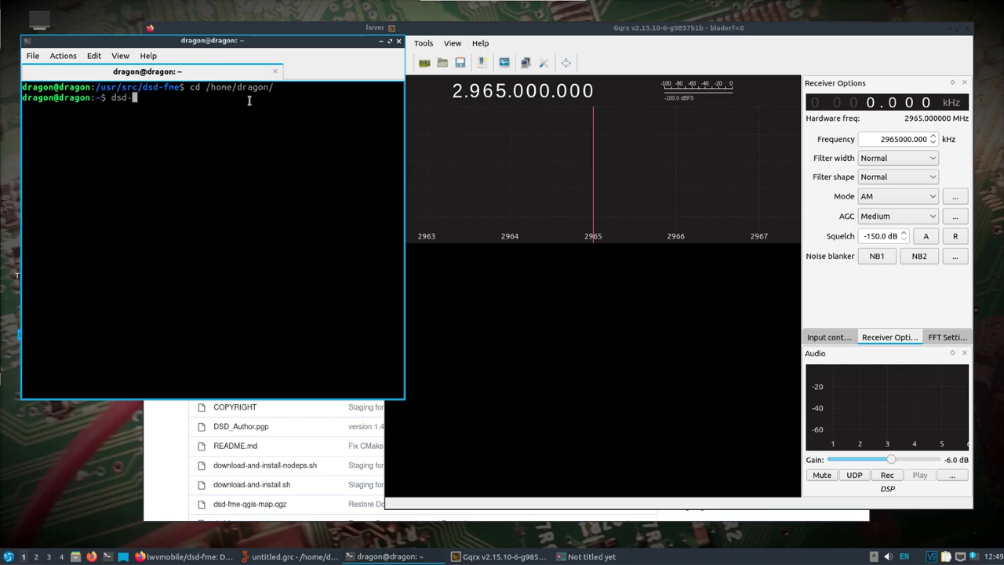
type("fme")
scroll(212, 255, "up", 10)
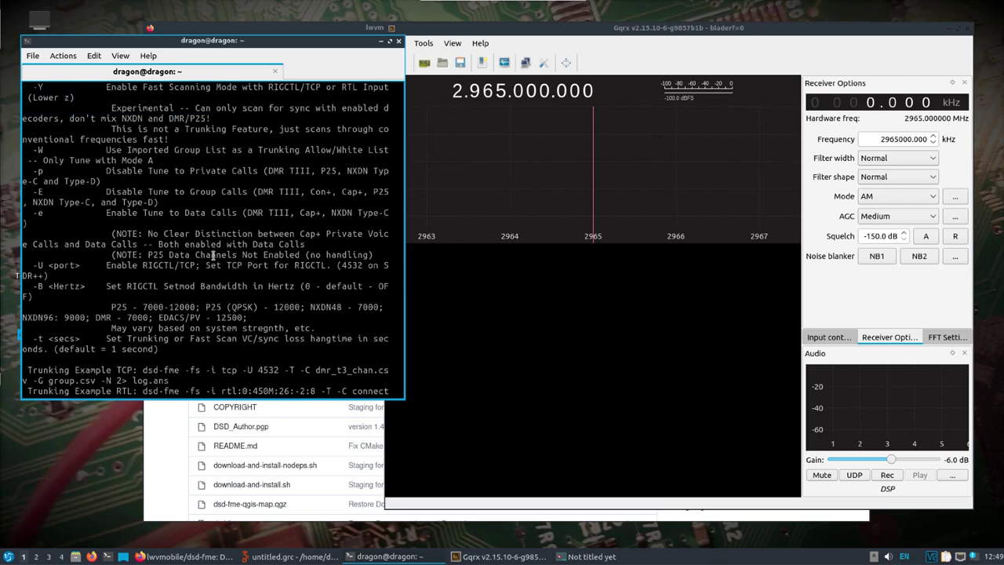
scroll(212, 255, "up", 7)
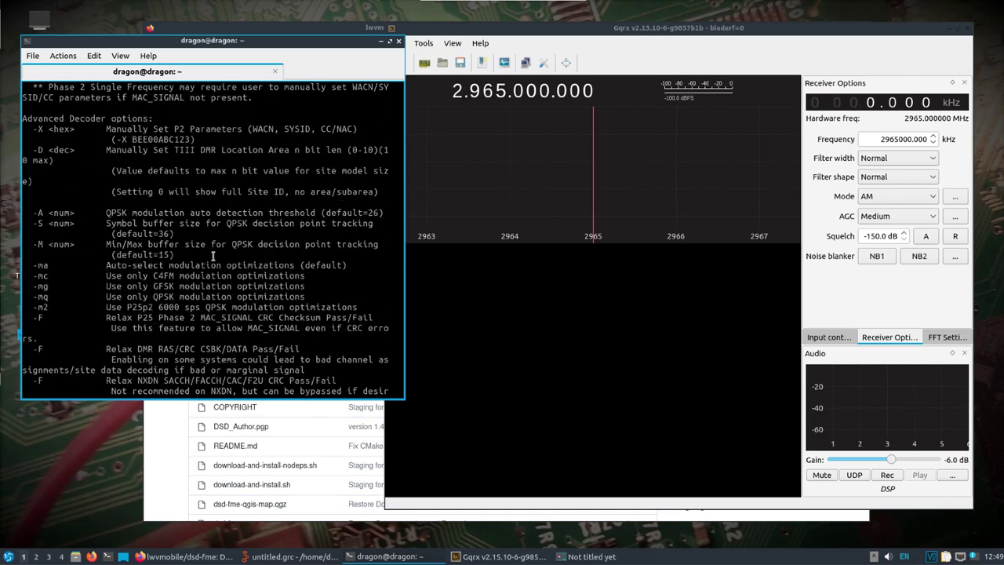
scroll(212, 255, "up", 7)
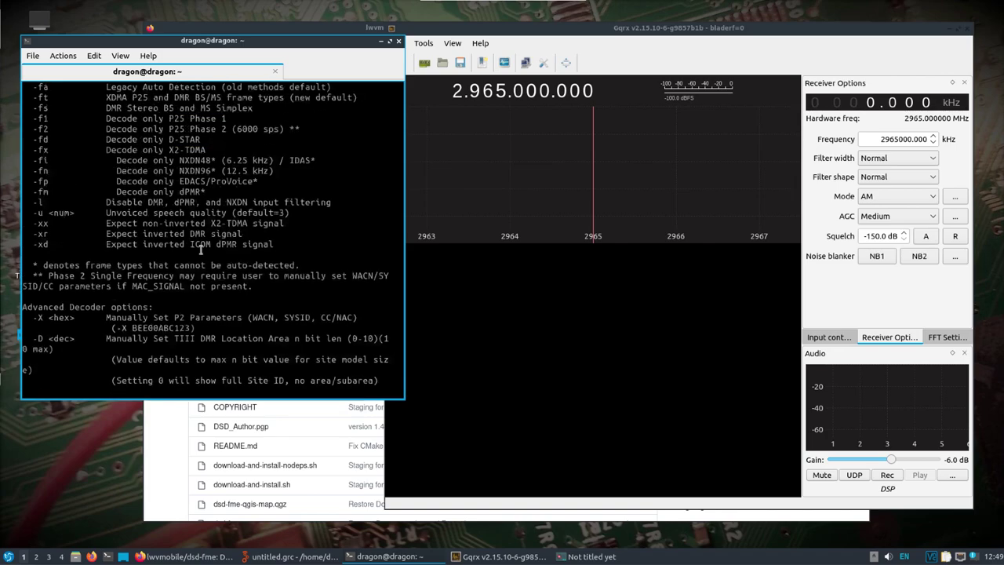
scroll(202, 249, "up", 9)
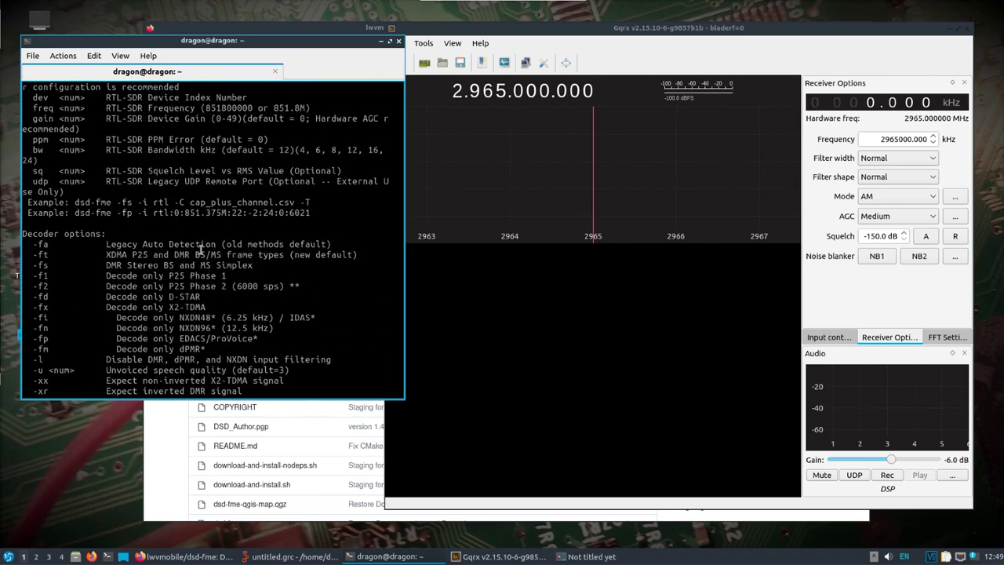
scroll(203, 250, "up", 12)
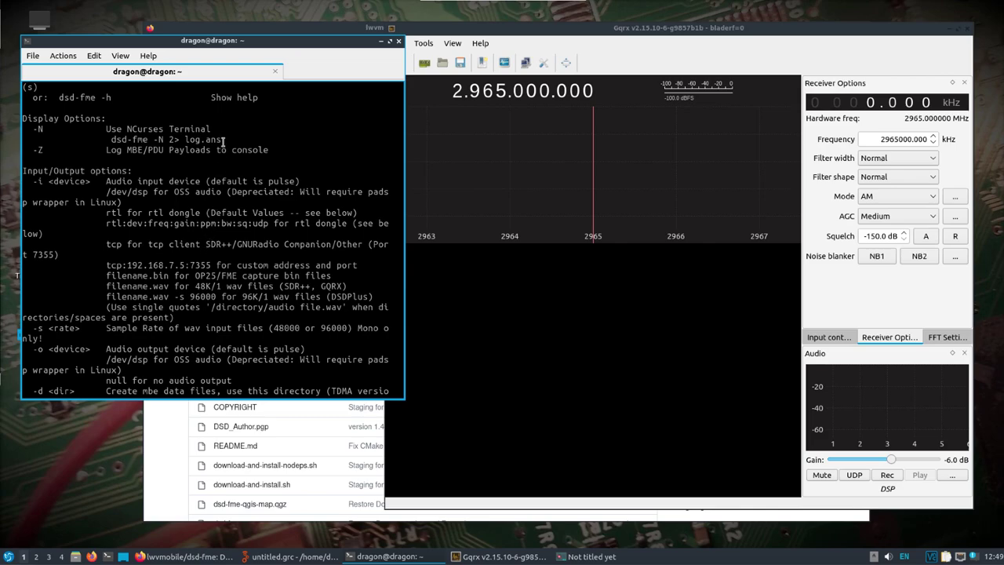
left_click_drag(223, 140, 109, 142)
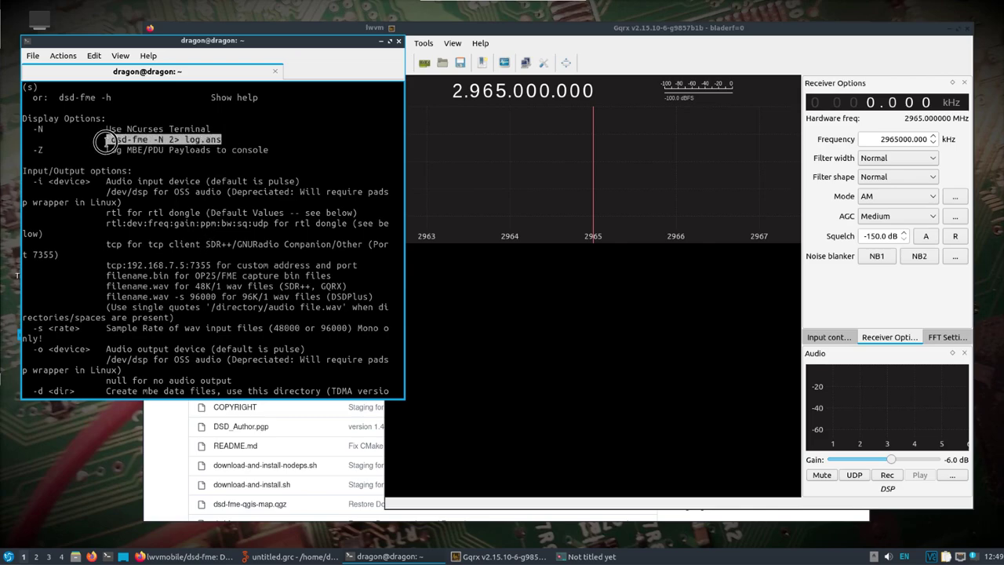
right_click(127, 141)
left_click(142, 148)
Paste and run dsd-fme -N 2> log.ans at the prompt, then bring Gqrx forward
key("Up")
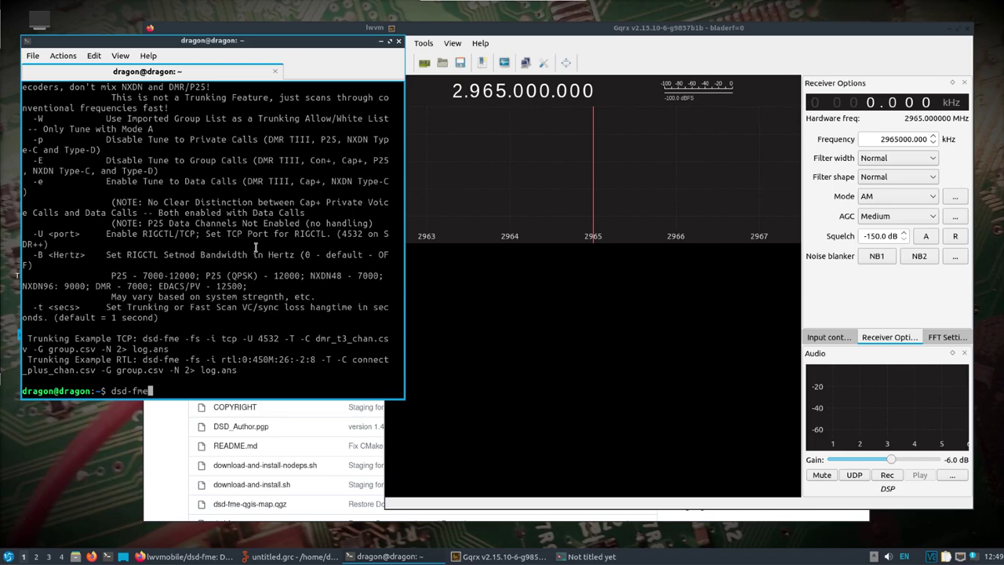
key("BackSpace")
key("BackSpace")
key("BackSpace")
key("BackSpace")
key("BackSpace")
key("BackSpace")
right_click(273, 265)
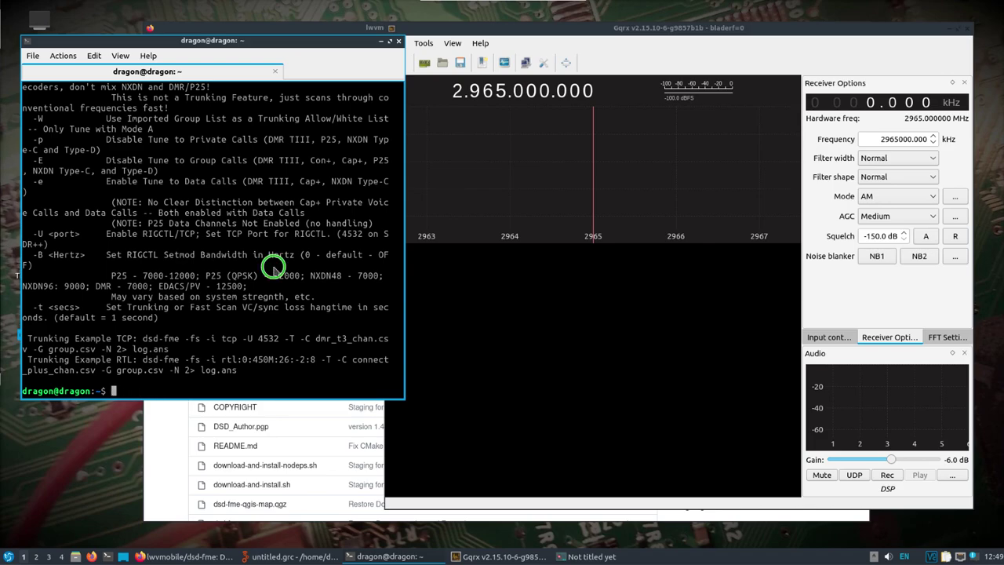
left_click(307, 286)
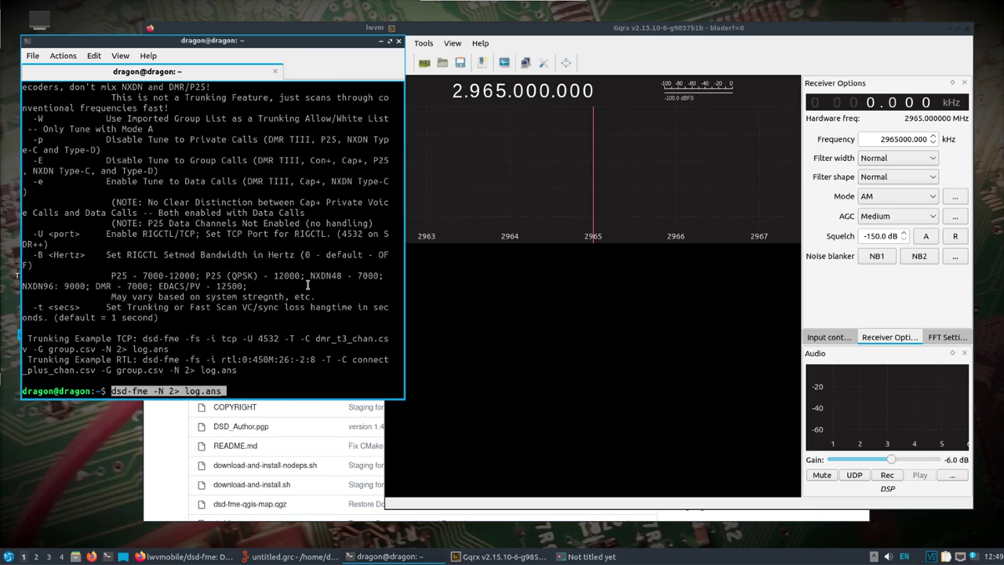
key("Return")
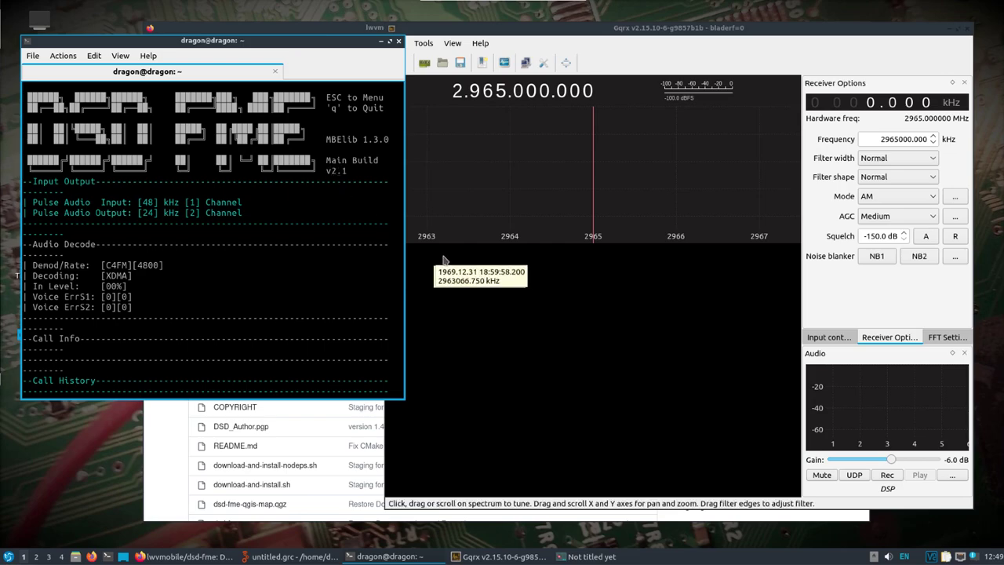
left_click(480, 43)
Start DSP, tune the frequency readout to 433.000000 MHz, and switch the mode from AM to Narrow FM
left_click(398, 67)
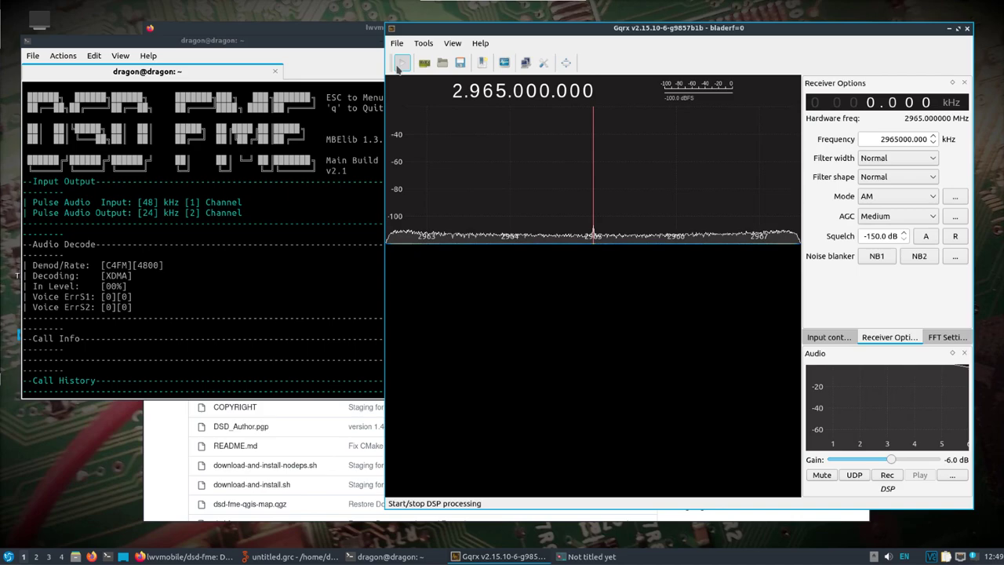
right_click(460, 92)
left_click(460, 92)
right_click(459, 93)
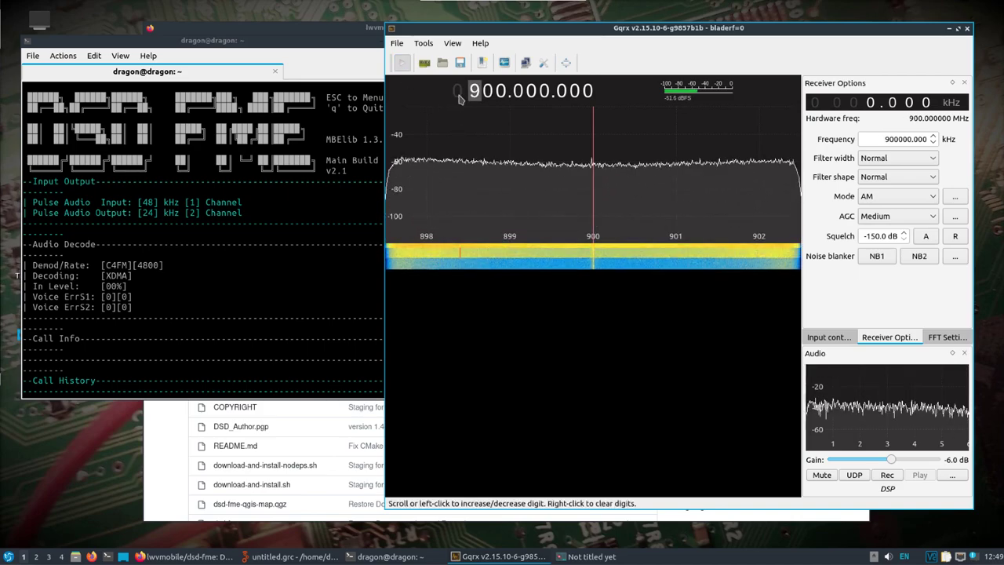
left_click(460, 92)
scroll(460, 93, "down", 1)
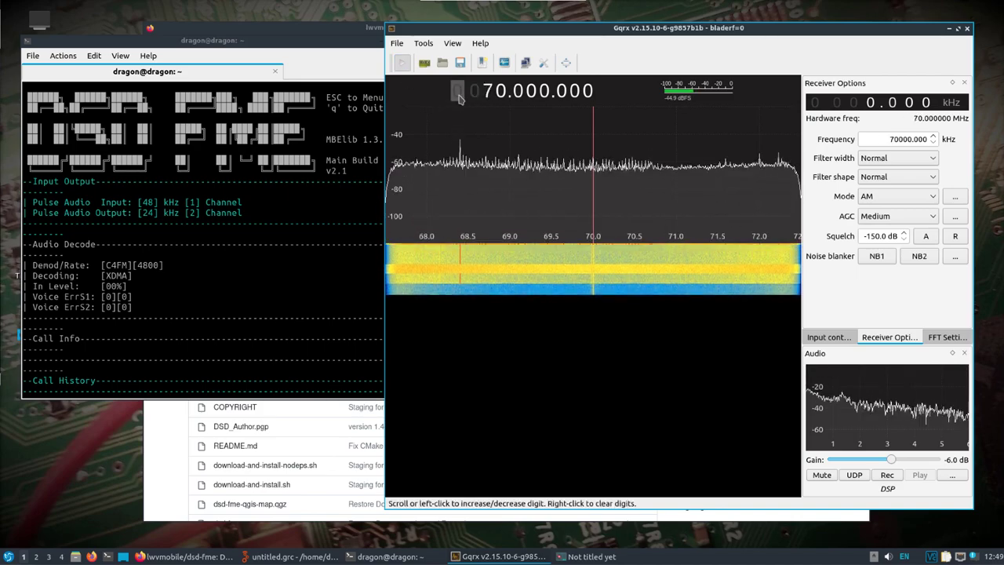
scroll(459, 92, "up", 4)
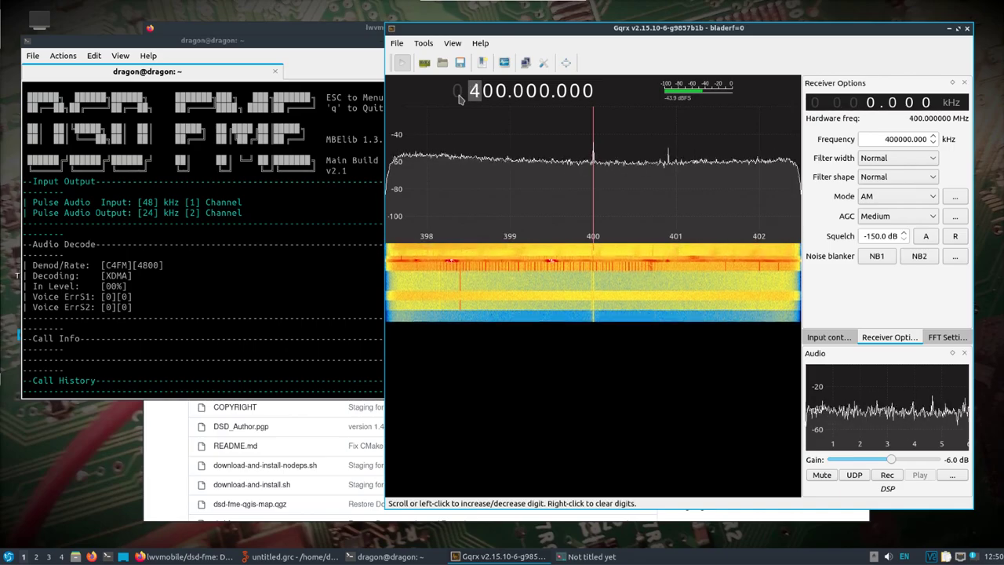
key("Right")
key("Up")
key("Up")
key("Up")
key("Right")
key("Up")
key("Up")
key("Up")
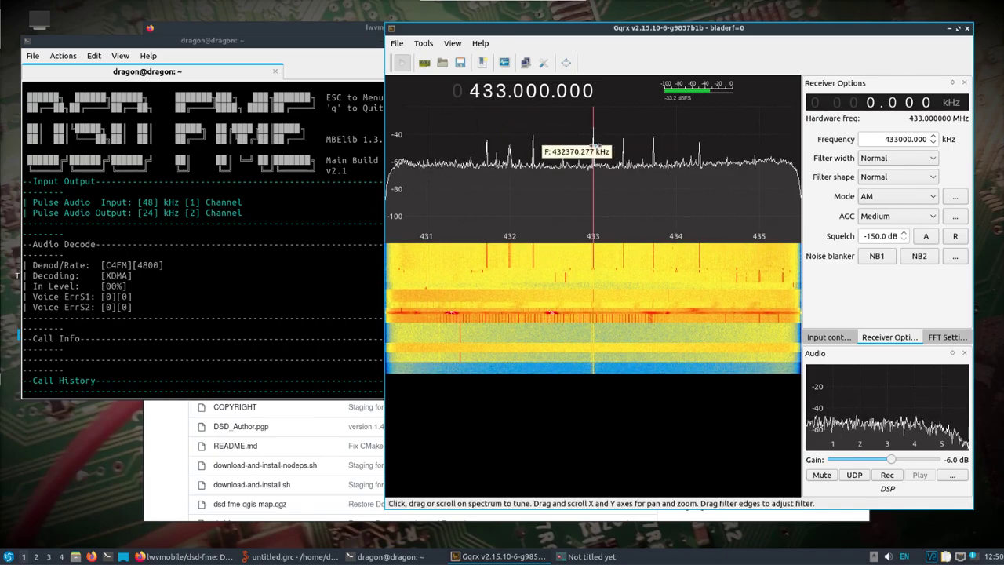
left_click(880, 197)
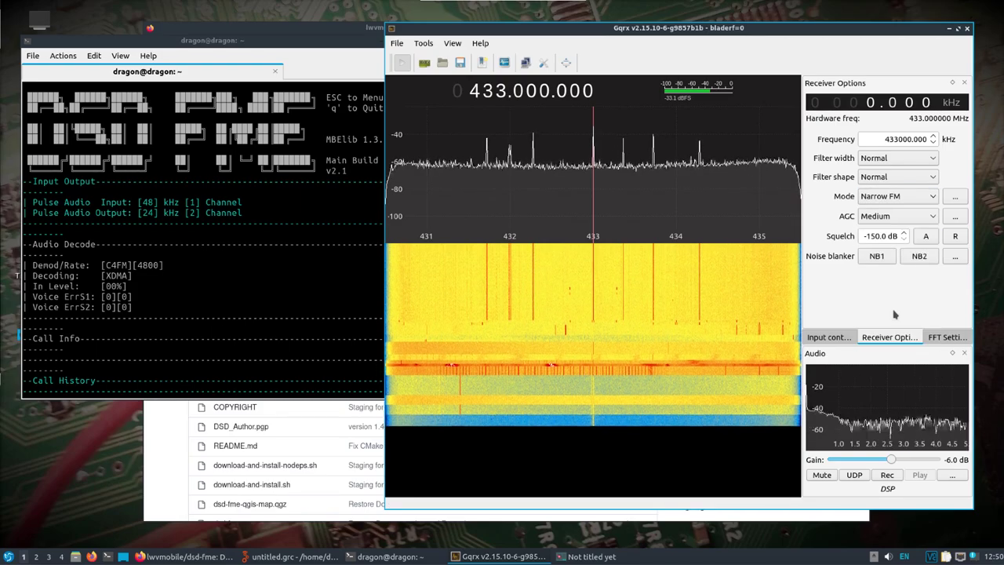
left_click(896, 308)
Lower the full input gain to 51 dB and zoom the spectrum to about 432.0–432.8 MHz
left_click(832, 337)
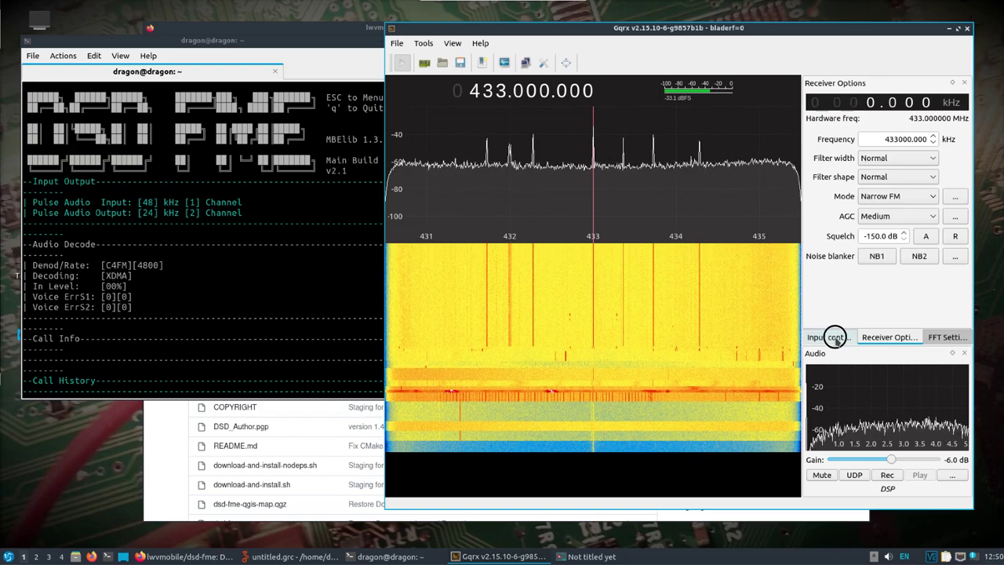
left_click_drag(932, 144, 908, 148)
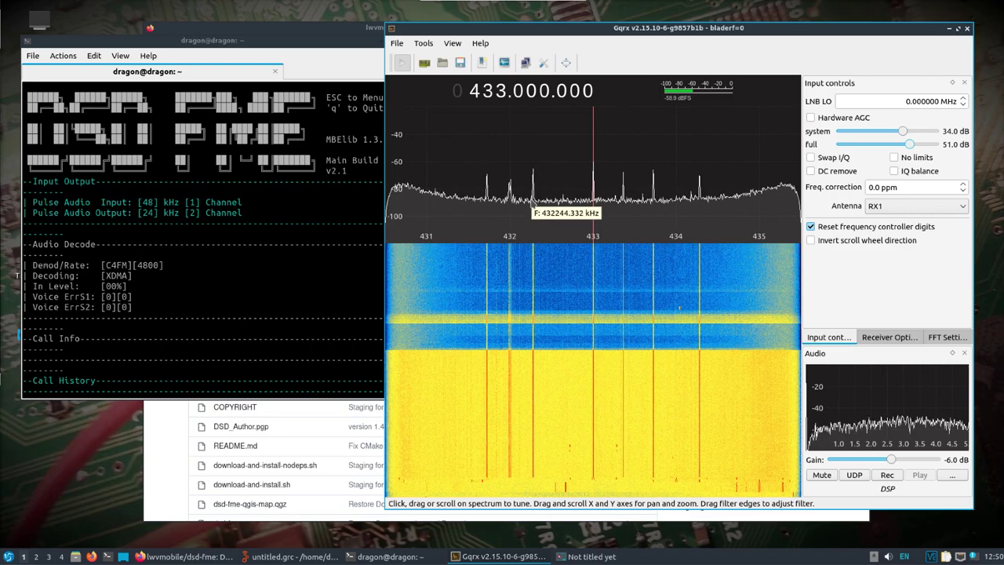
scroll(532, 238, "up", 7)
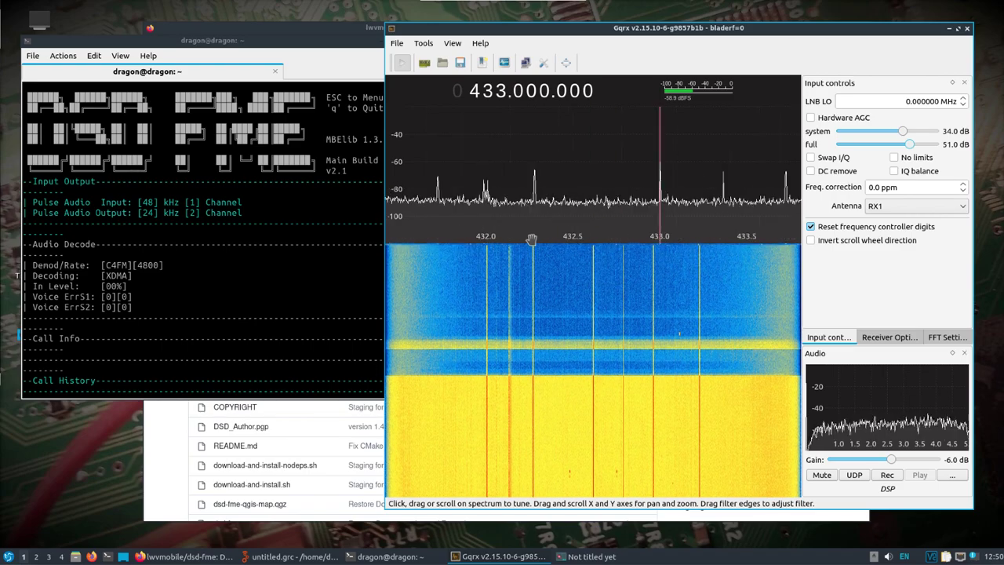
scroll(532, 237, "up", 4)
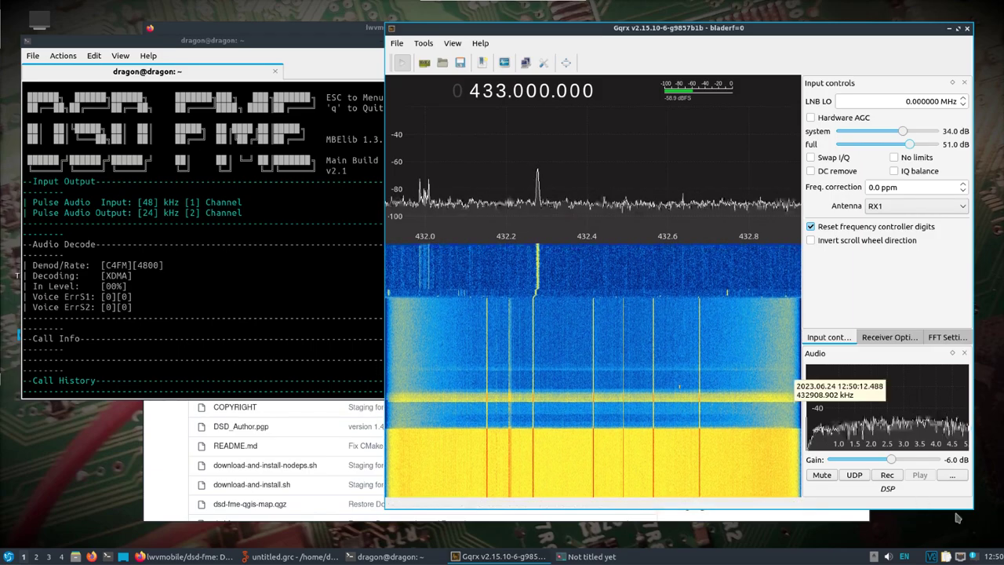
Open the system Volume Control mixer from the tray volume icon
left_click(887, 556)
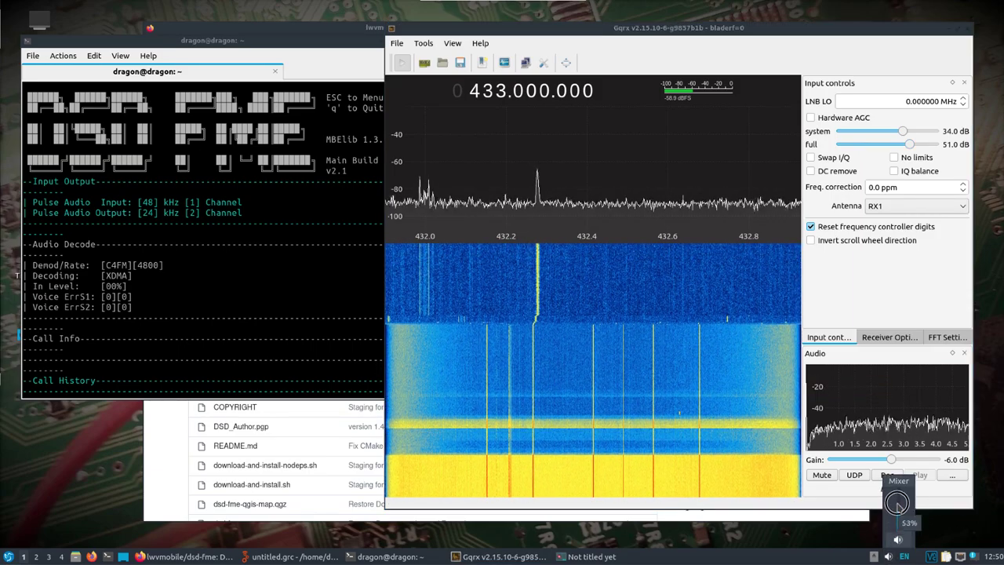
left_click(522, 205)
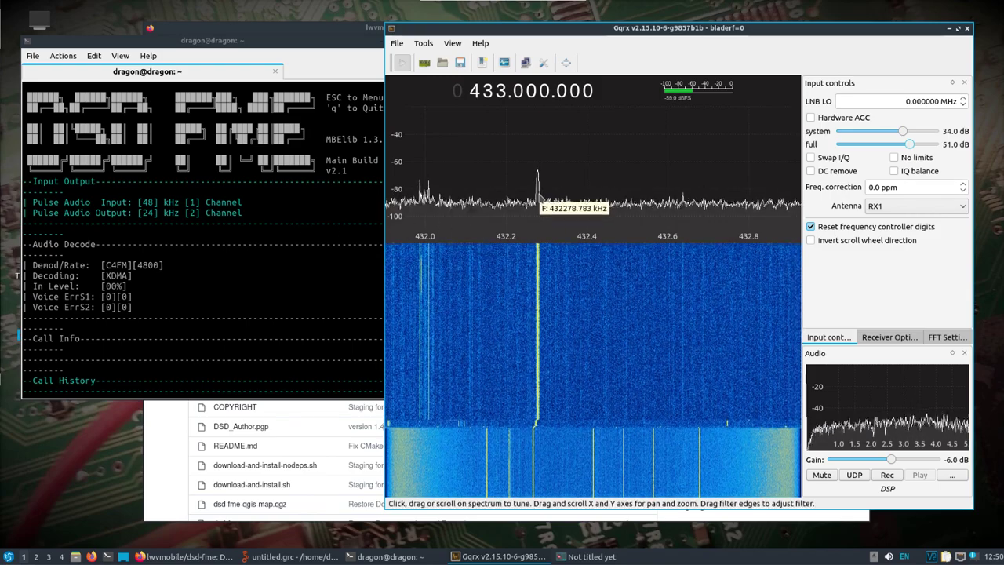
left_click(890, 556)
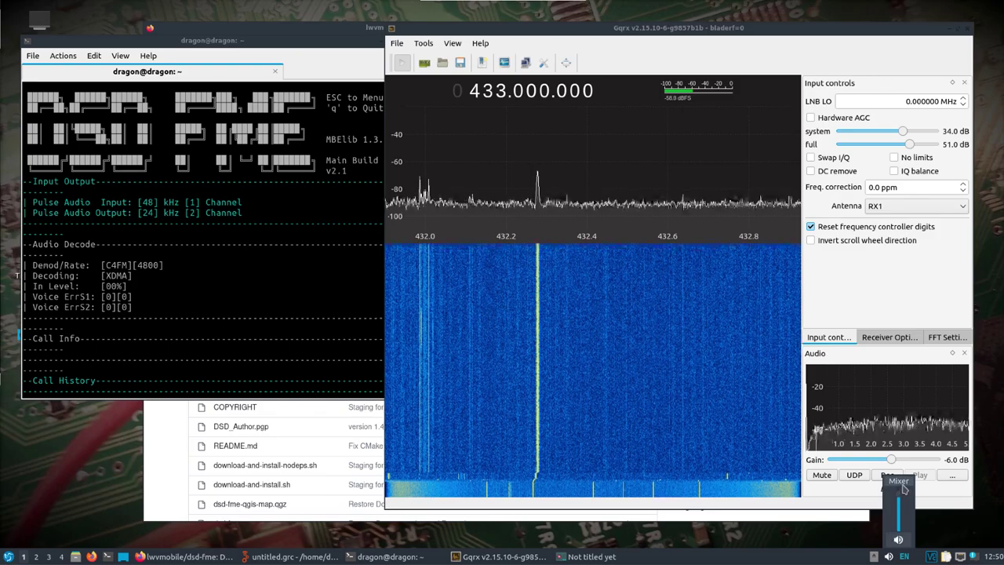
left_click(900, 483)
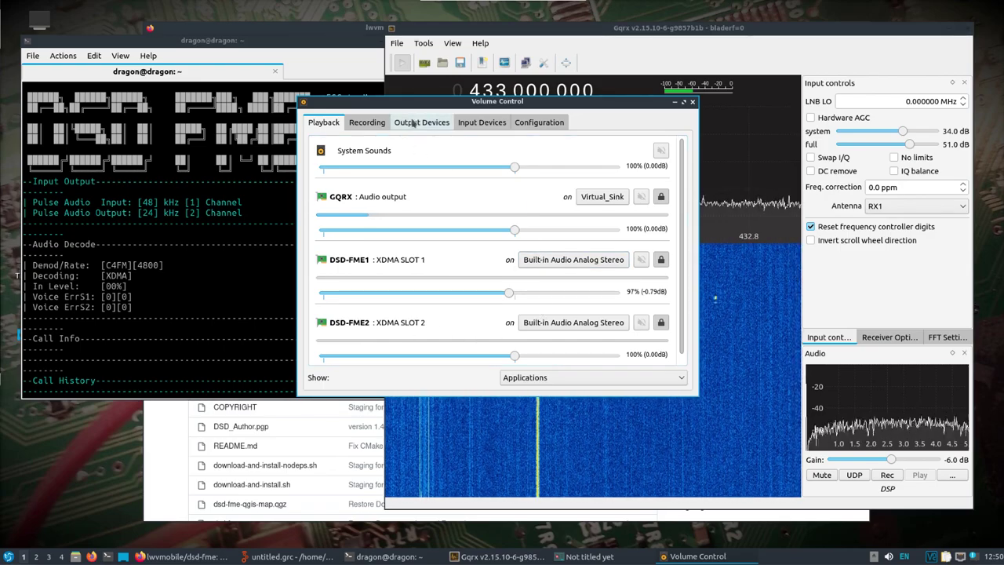
In the Recording tab, set DSD-FME's source to Monitor of Virtual_Sink, then close Volume Control
left_click(366, 123)
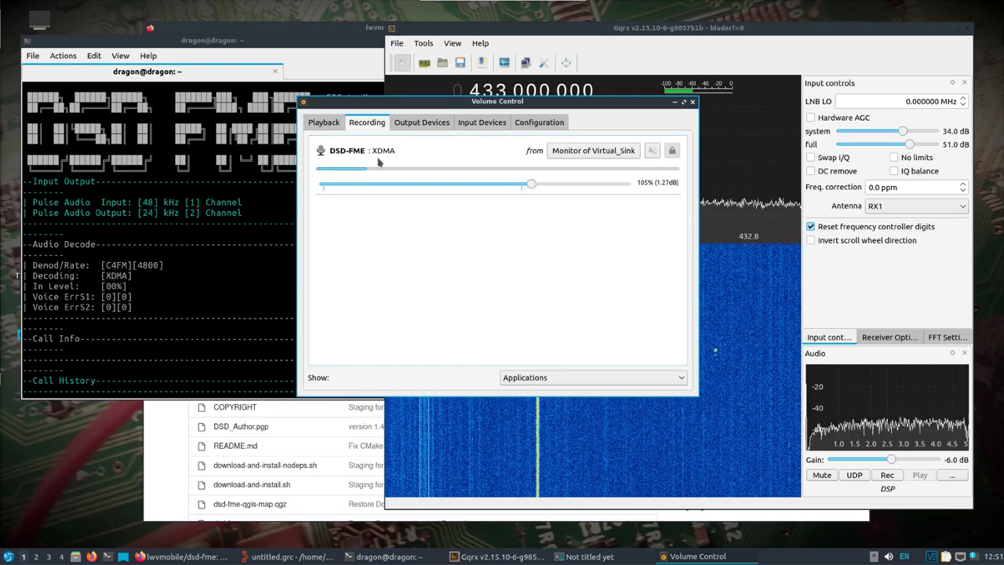
left_click(593, 150)
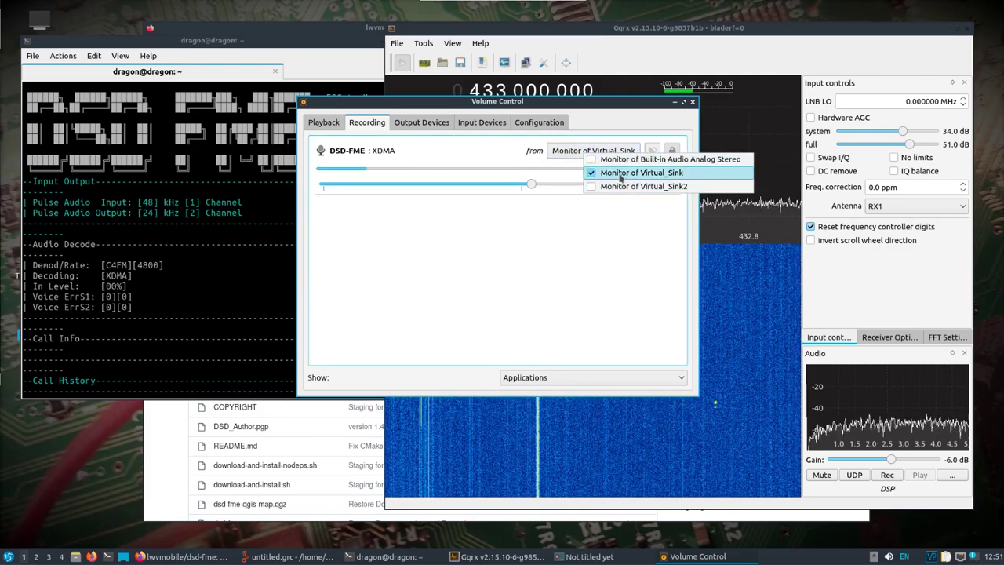
left_click(477, 152)
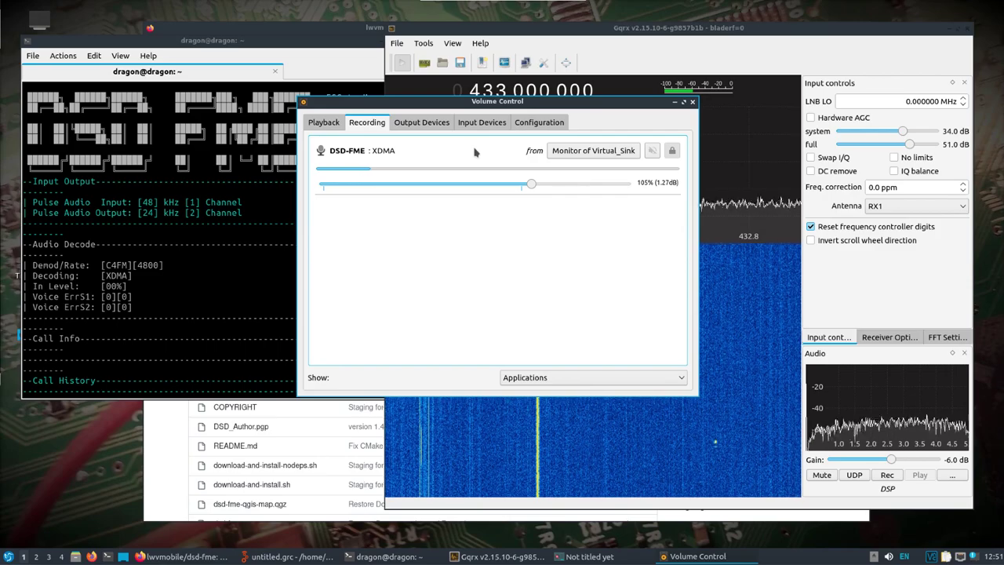
left_click(693, 103)
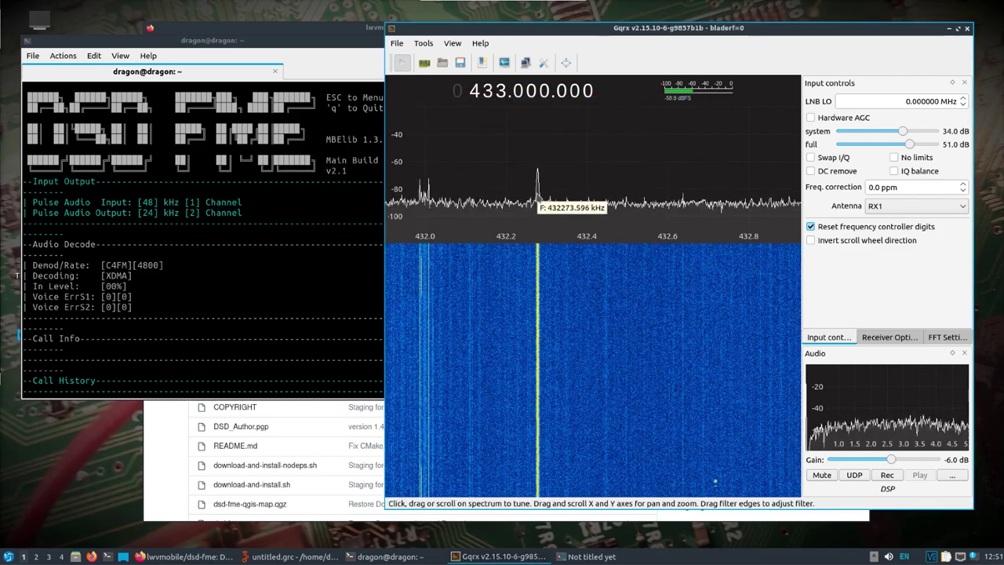
Tune the Gqrx demodulator onto the DMR signal at 432.277.500 and check the system output volume
left_click(536, 196)
left_click_drag(537, 196, 540, 196)
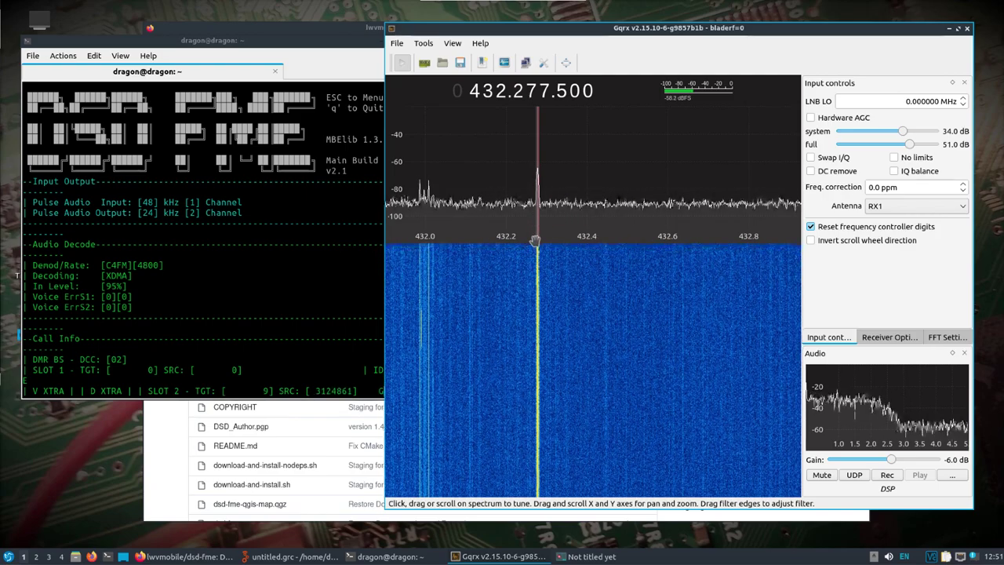
scroll(536, 238, "up", 8)
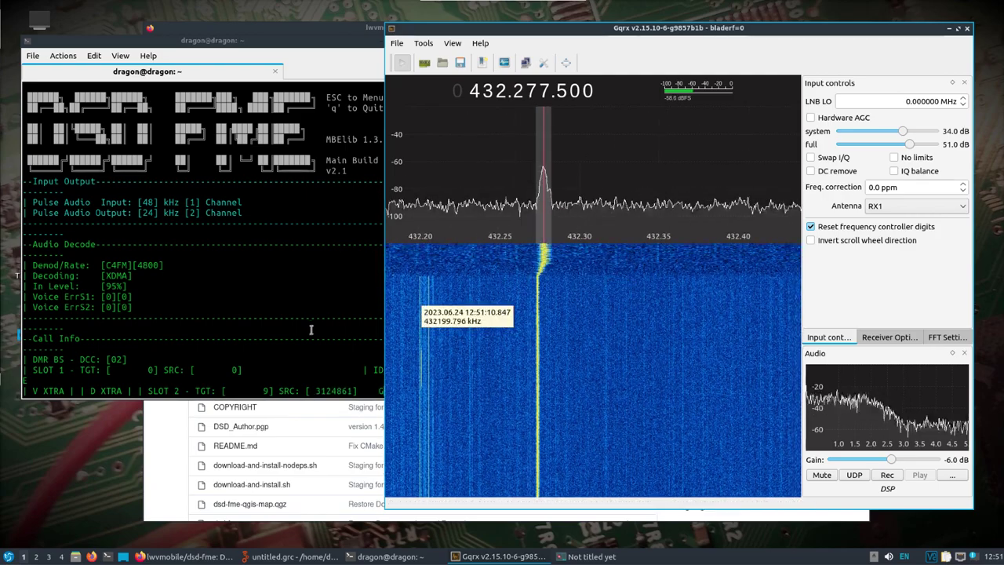
left_click(889, 556)
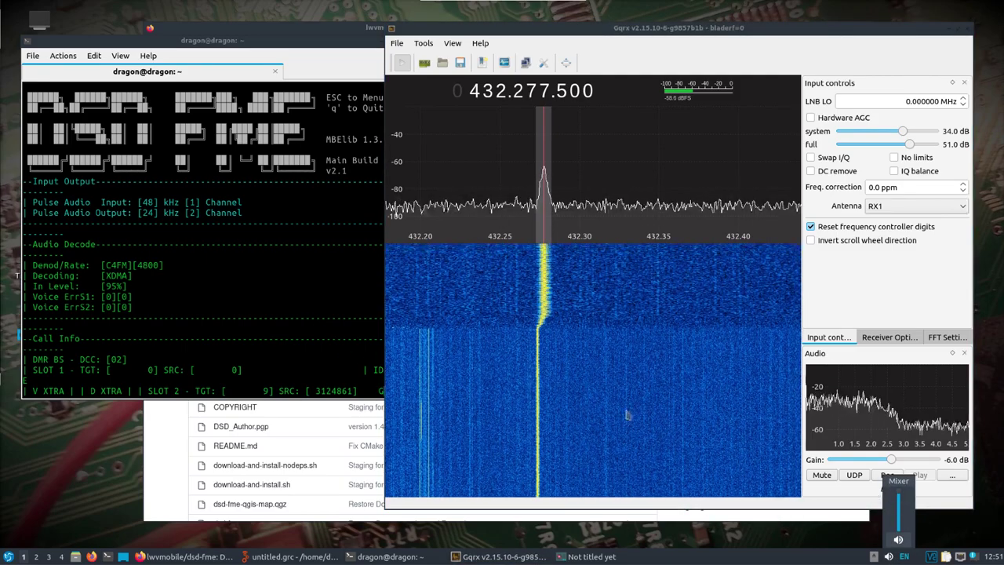
left_click(239, 271)
Enlarge the DSD-FME terminal to follow the talkgroup 9 calls, then stop Gqrx's DSP
left_click(386, 398)
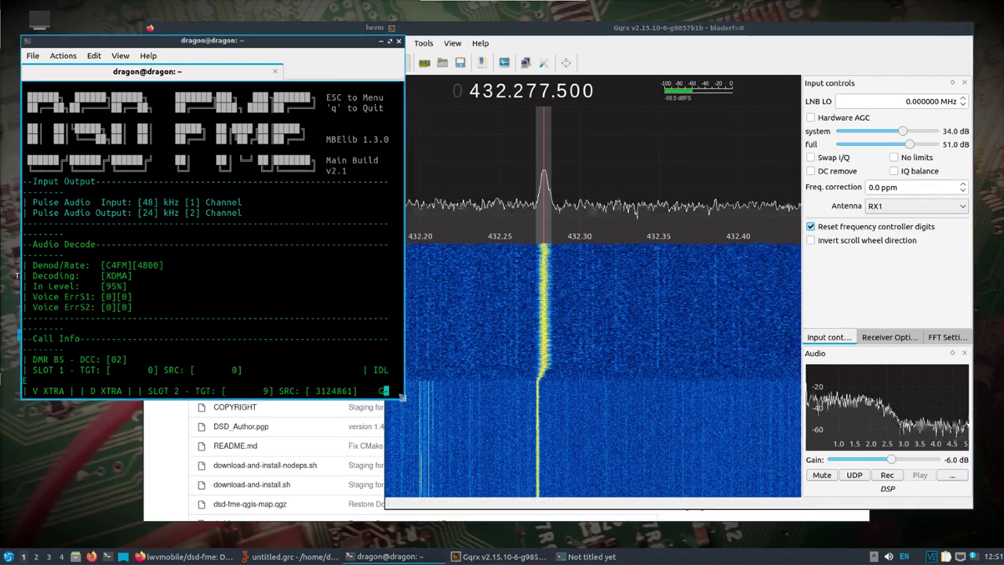
left_click_drag(402, 397, 383, 486)
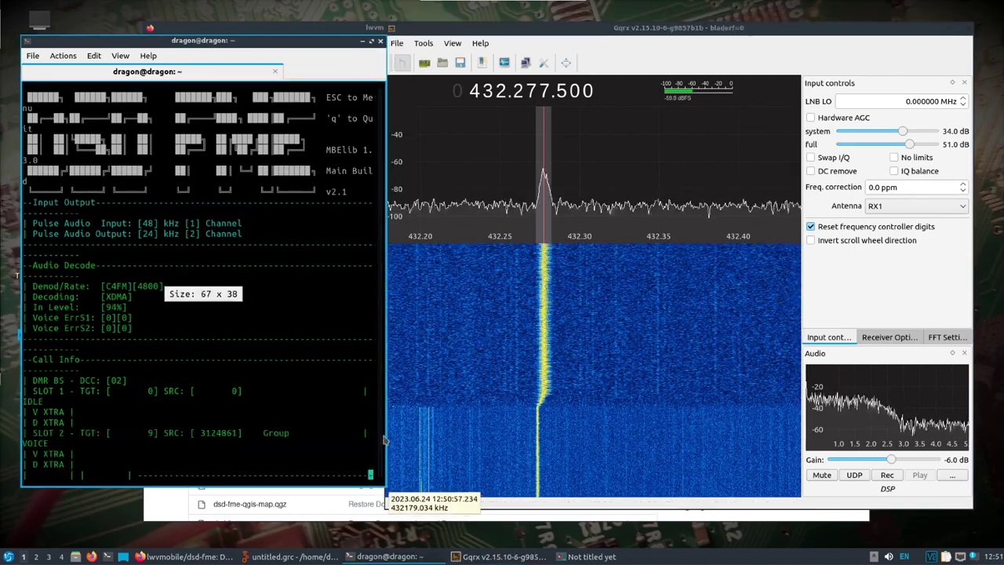
left_click_drag(384, 425, 471, 419)
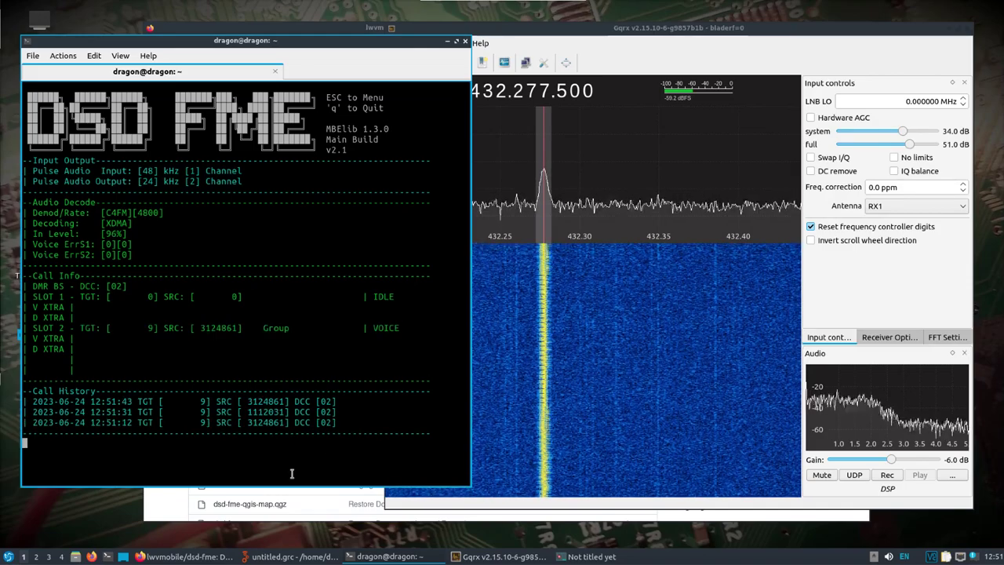
left_click(507, 33)
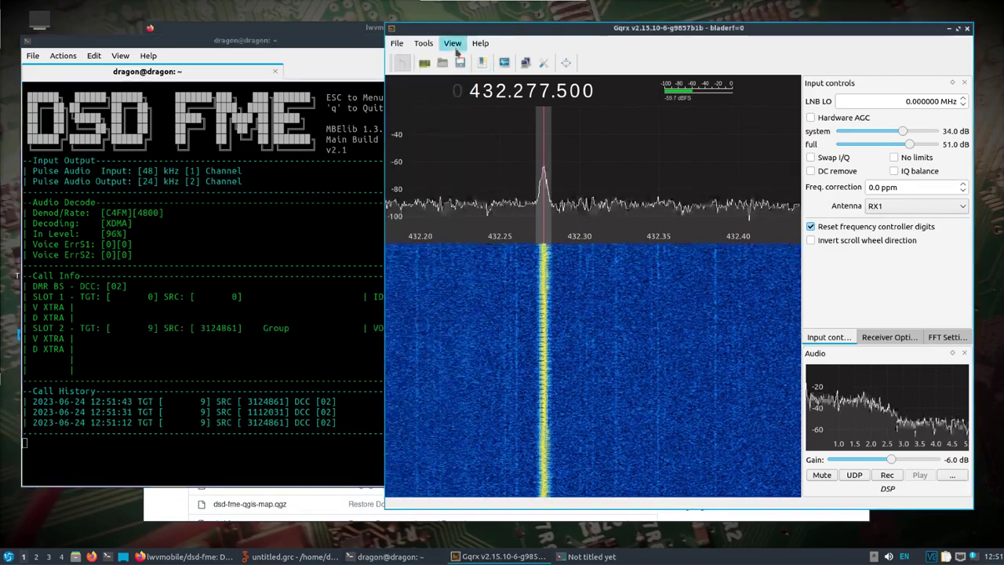
left_click(403, 64)
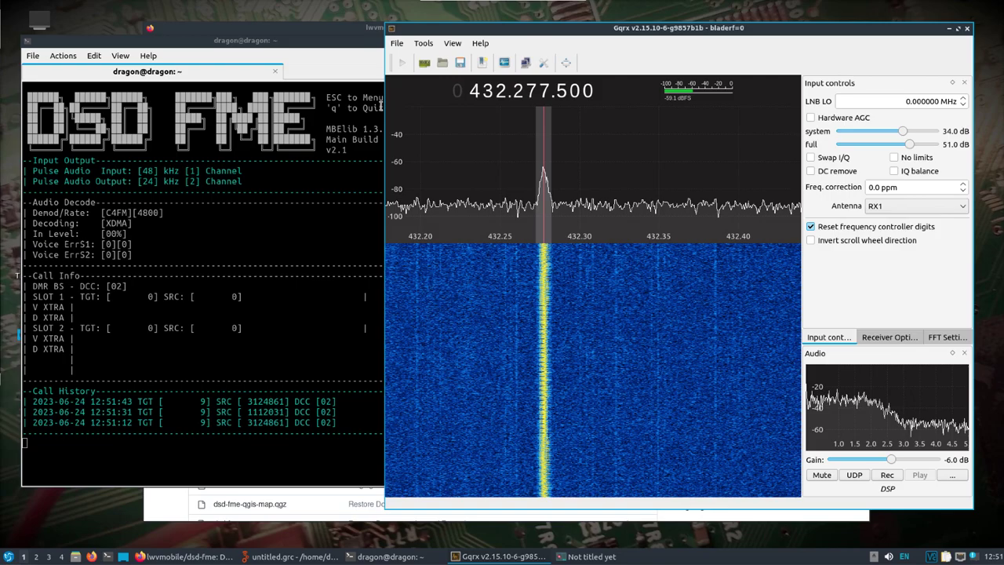
Close Gqrx, quit DSD-FME with q, and bring up the ice9-bluetooth-sniffer repository page
left_click(967, 28)
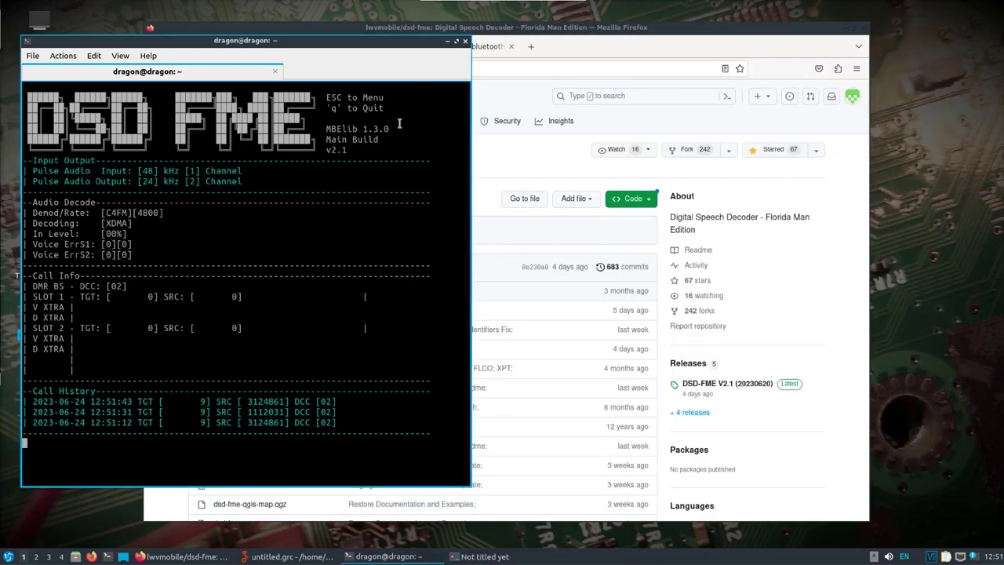
key("q")
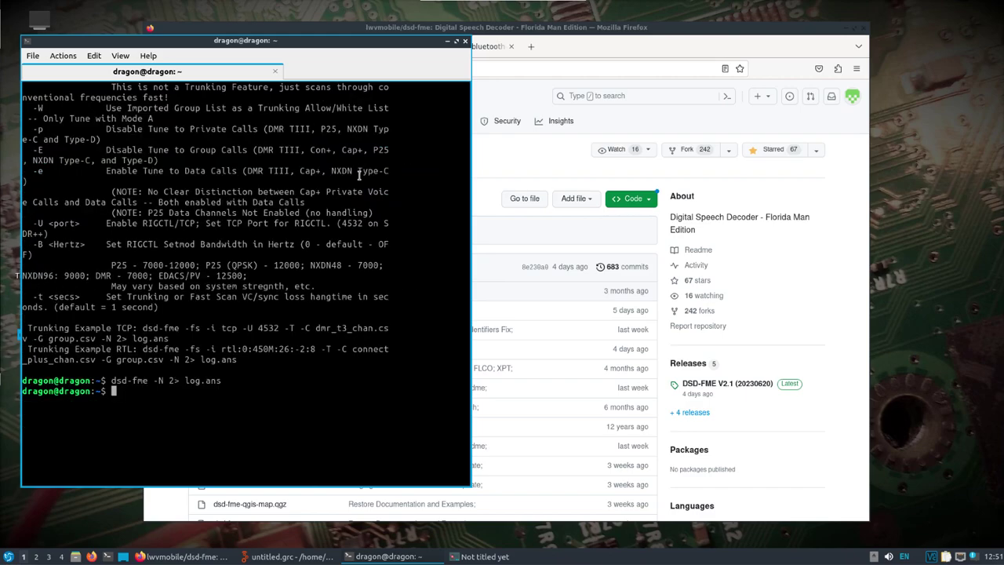
left_click(487, 46)
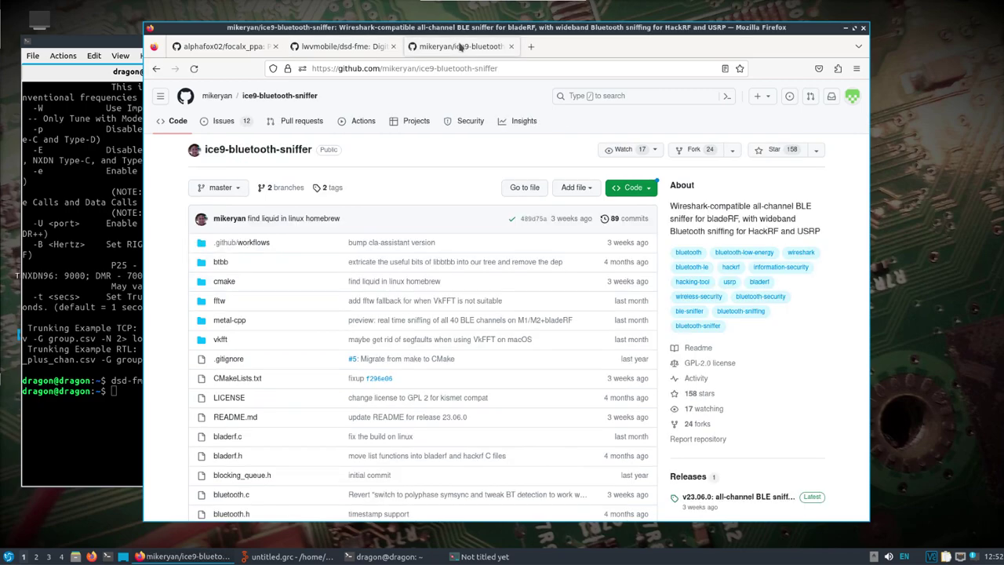
left_click_drag(460, 27, 538, 39)
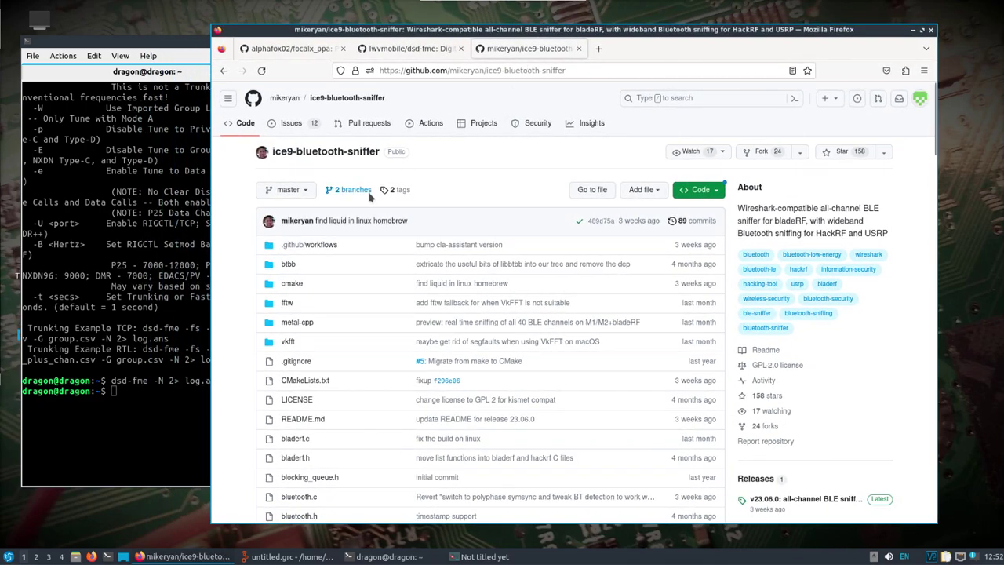
Scroll to the README's Running section and select the all-channels bladerf0 capture command
scroll(371, 197, "down", 10)
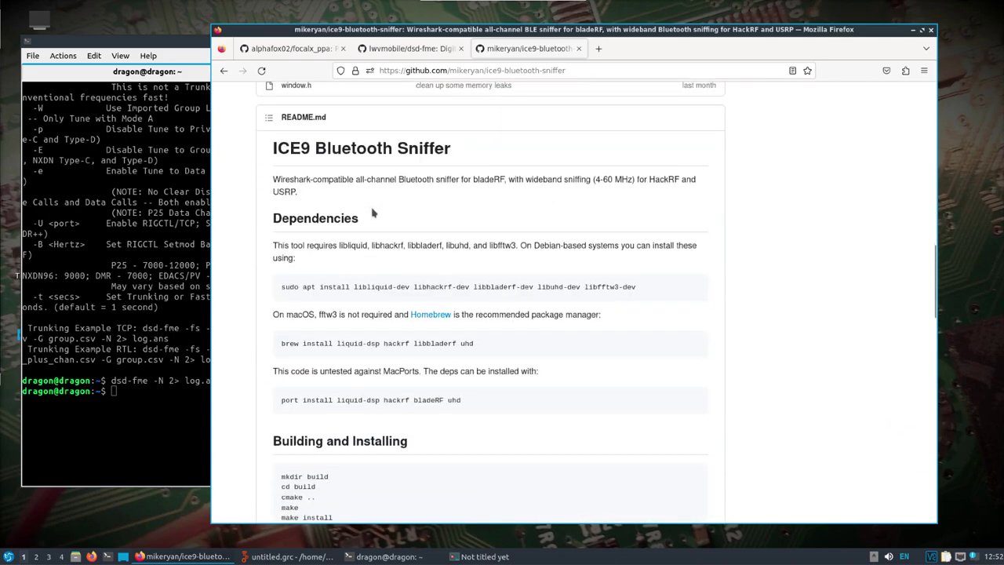
scroll(373, 212, "down", 10)
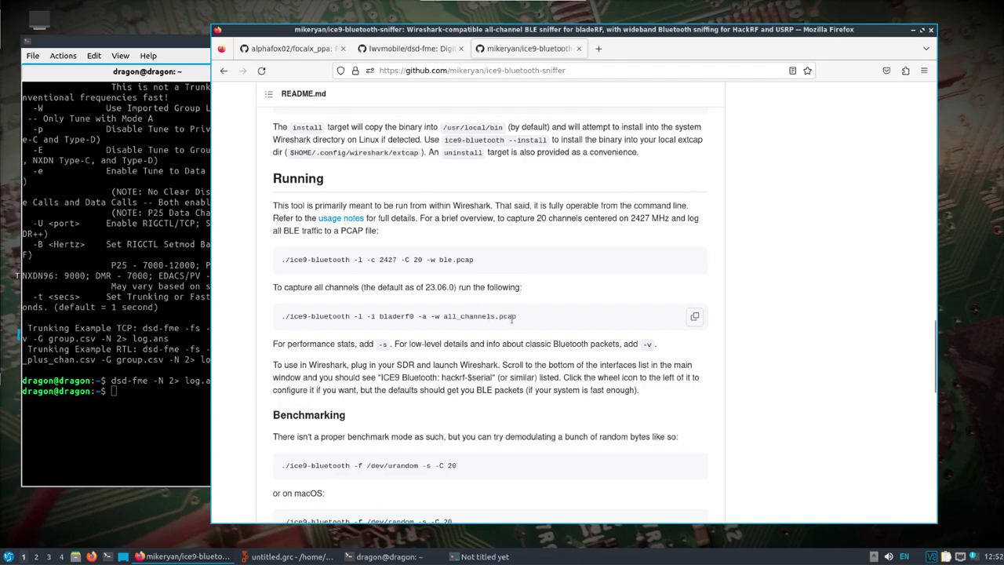
left_click_drag(516, 316, 290, 316)
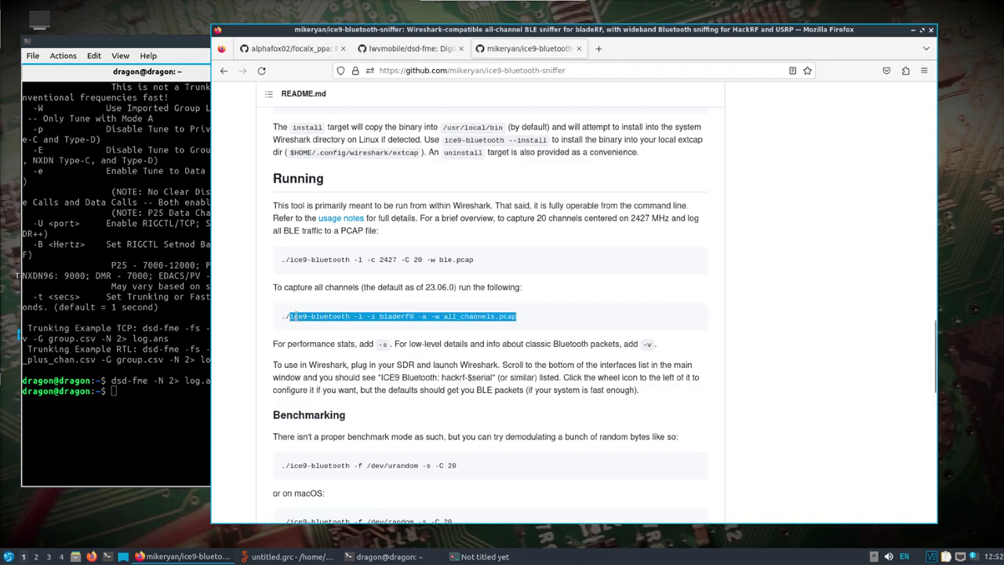
right_click(298, 316)
Paste the capture command into QTerminal, add -s -v before -w, and run it
left_click(328, 326)
left_click(156, 395)
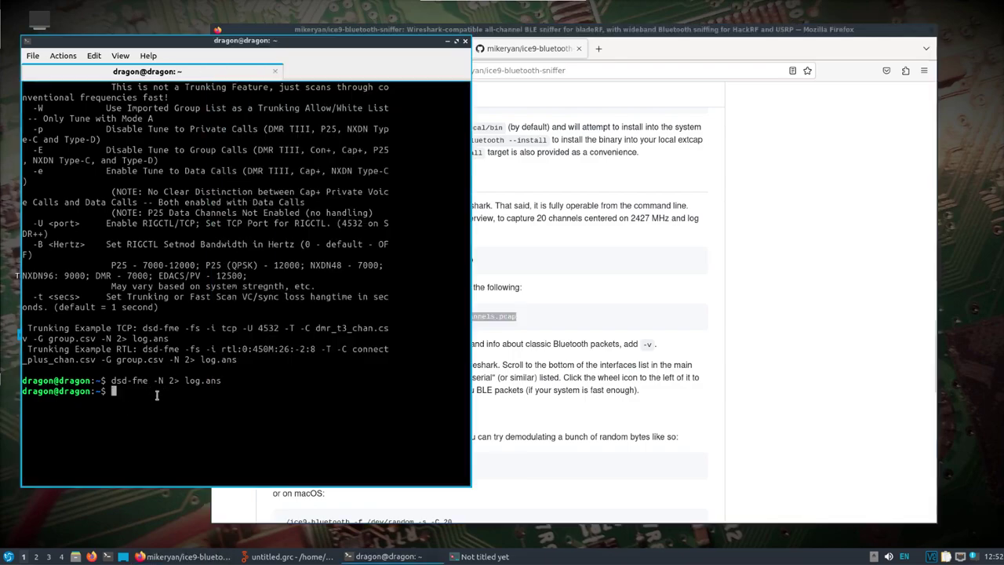
right_click(160, 398)
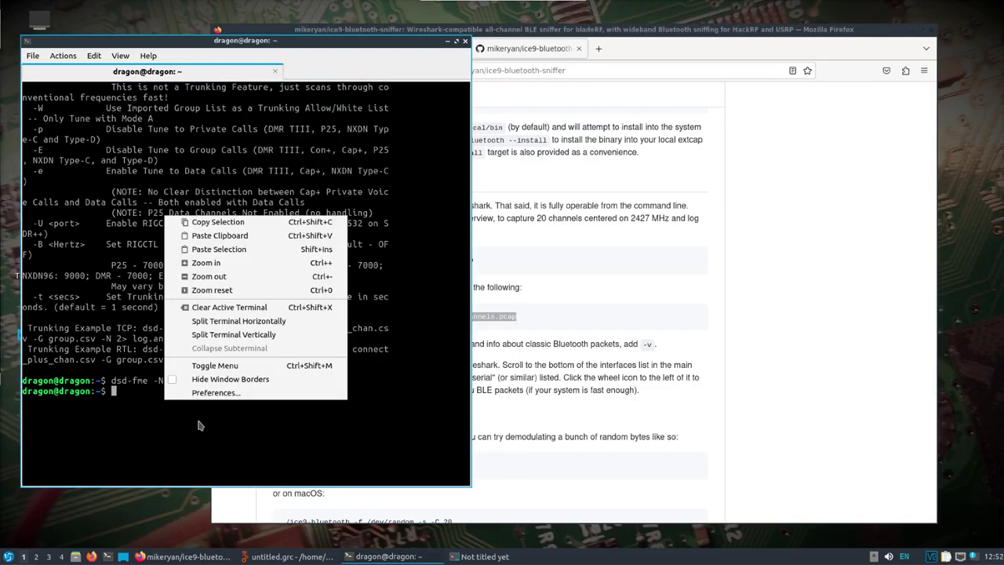
left_click(275, 239)
key("Left")
key("Left")
key("Left")
key("Left")
key("Left")
key("Left")
key("Left")
key("Left")
key("Left")
key("Left")
key("Left")
key("Left")
key("Left")
key("Left")
key("Left")
key("Left")
key("Left")
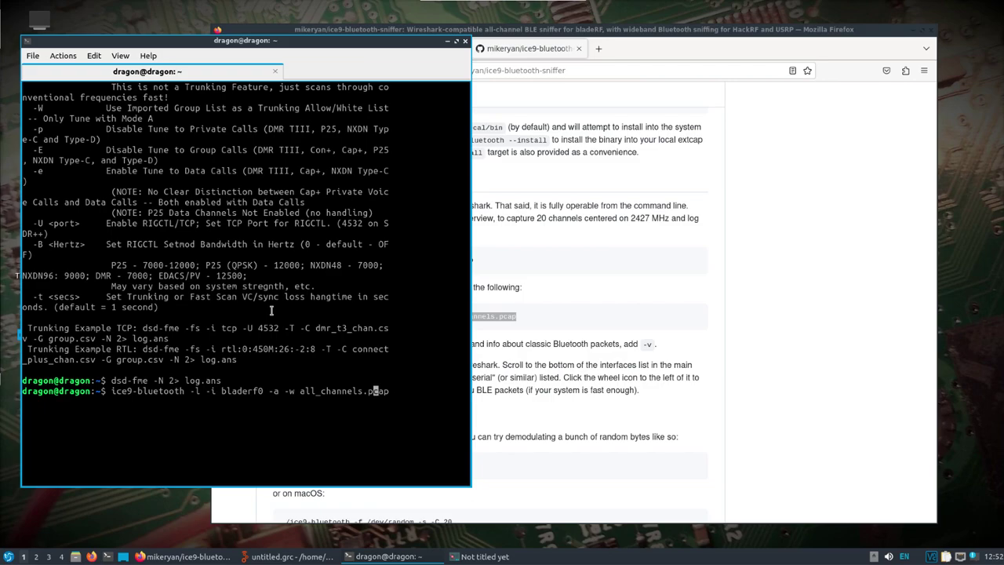
key("Left")
key("Left")
key("Left")
type("-s -v")
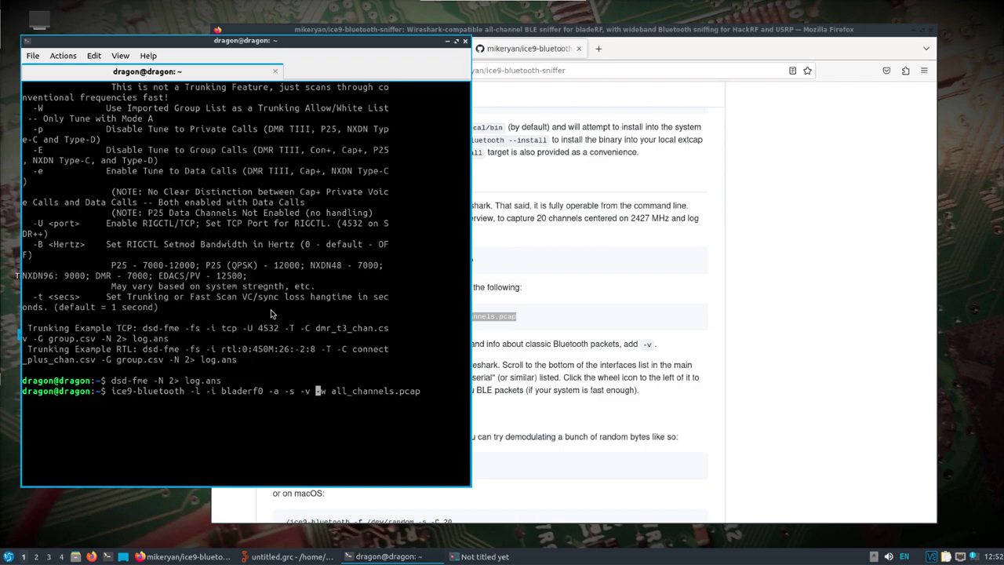
key("Return")
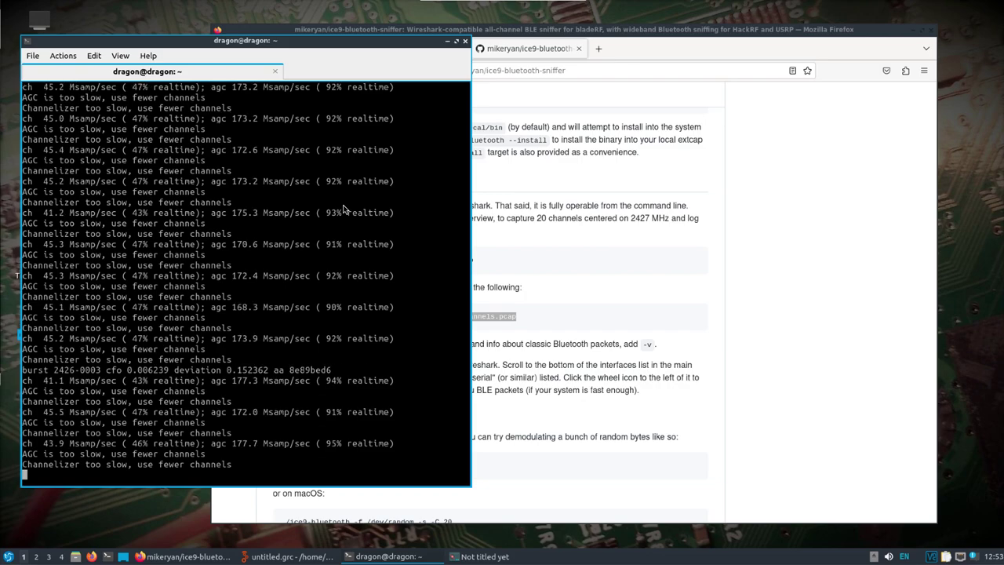
Stop the Bluetooth capture with Ctrl+C and launch Wireshark with sudo
left_click(552, 229)
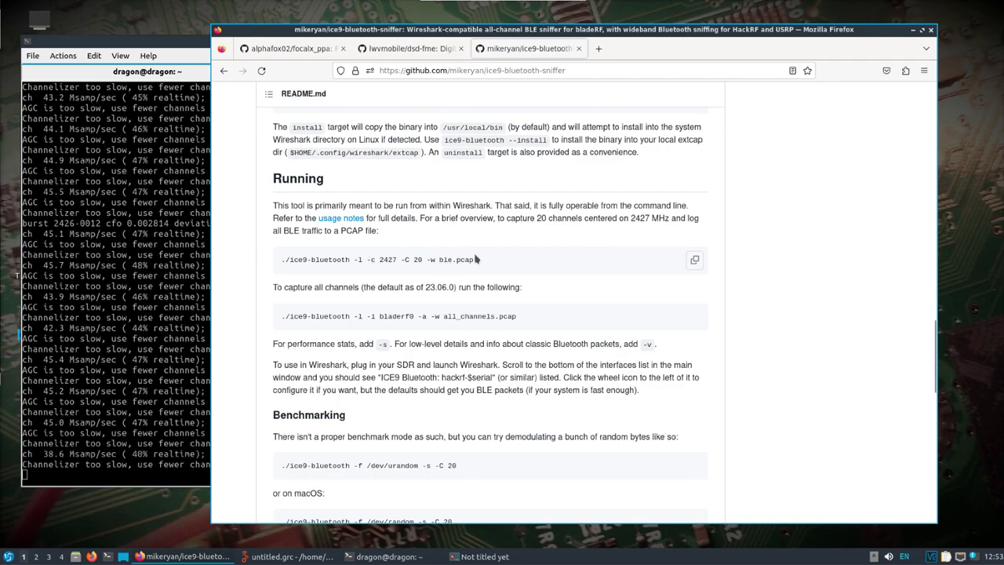
left_click(163, 293)
key("ctrl+c")
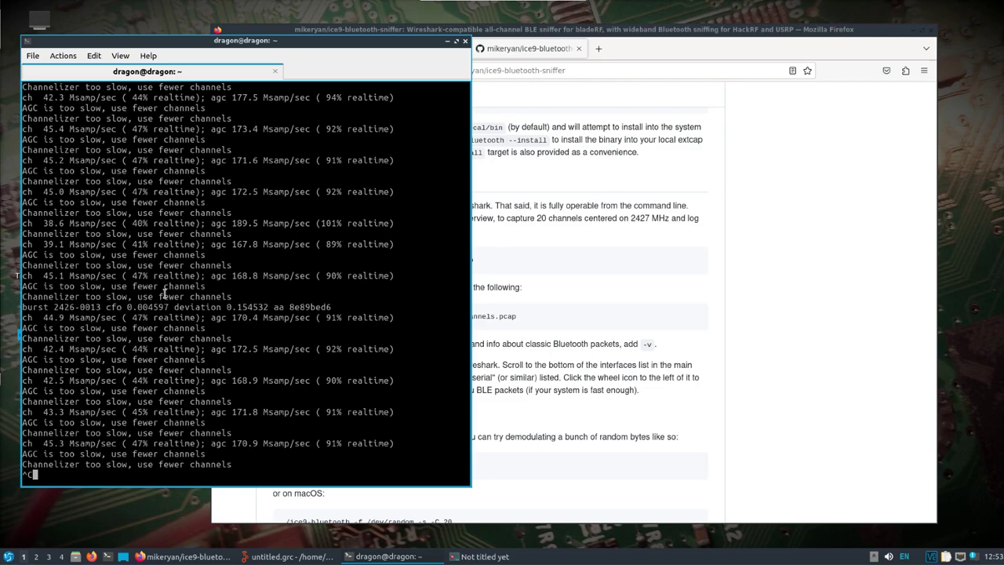
type("sudo wif")
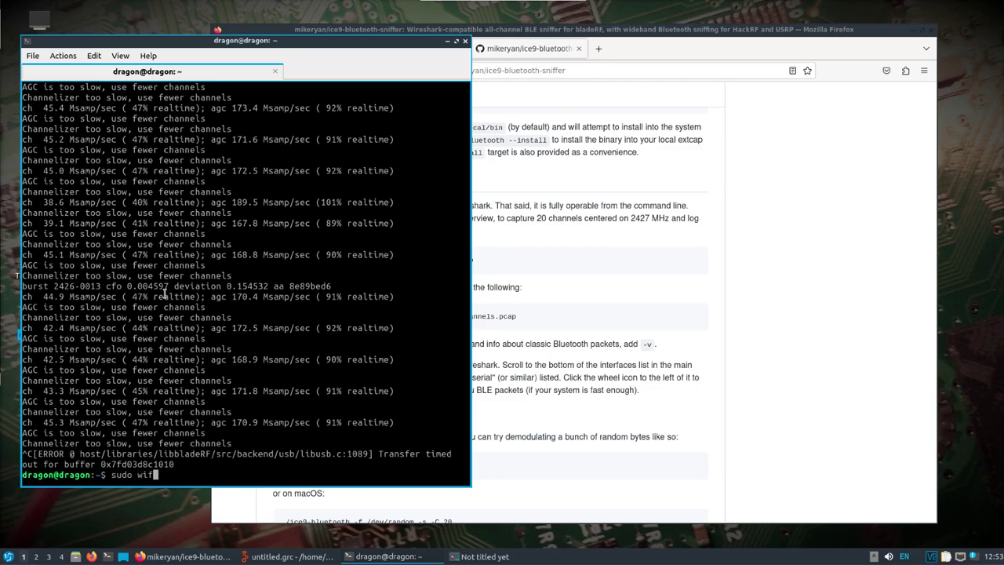
type("eshark")
key("Return")
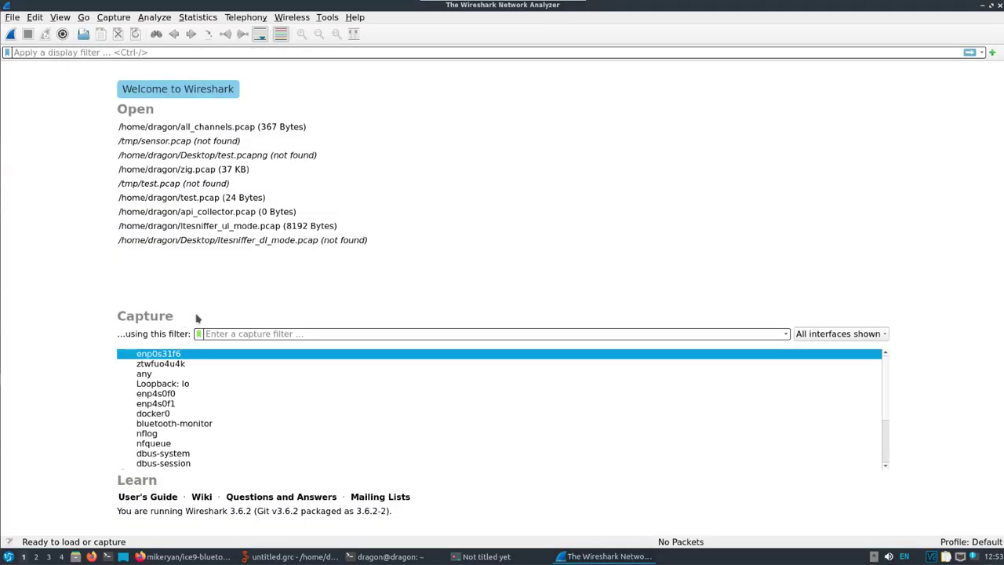
Find ICE9 Bluetooth: bladerf0 in Wireshark's capture interface list, then close Wireshark
scroll(210, 442, "down", 3)
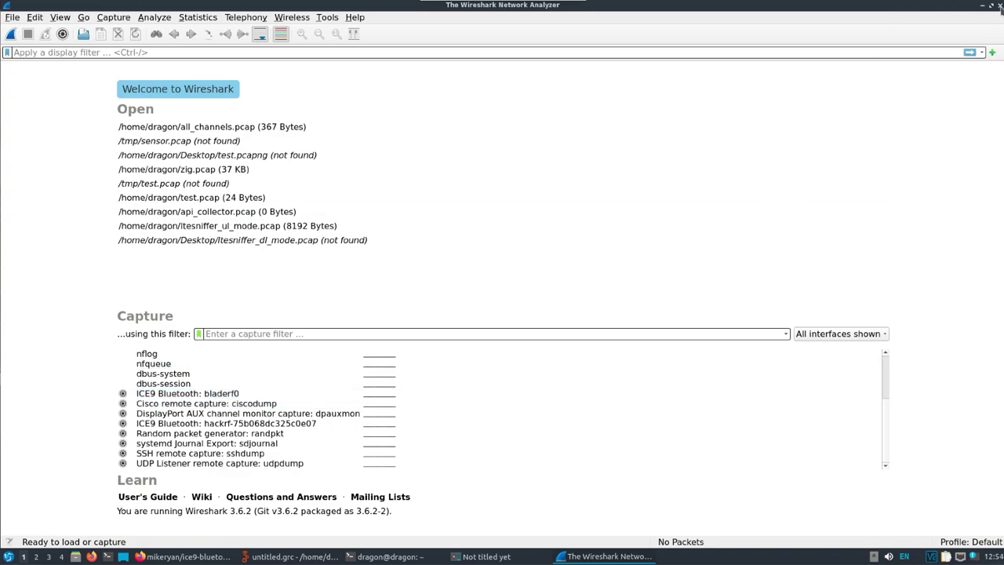
left_click(999, 5)
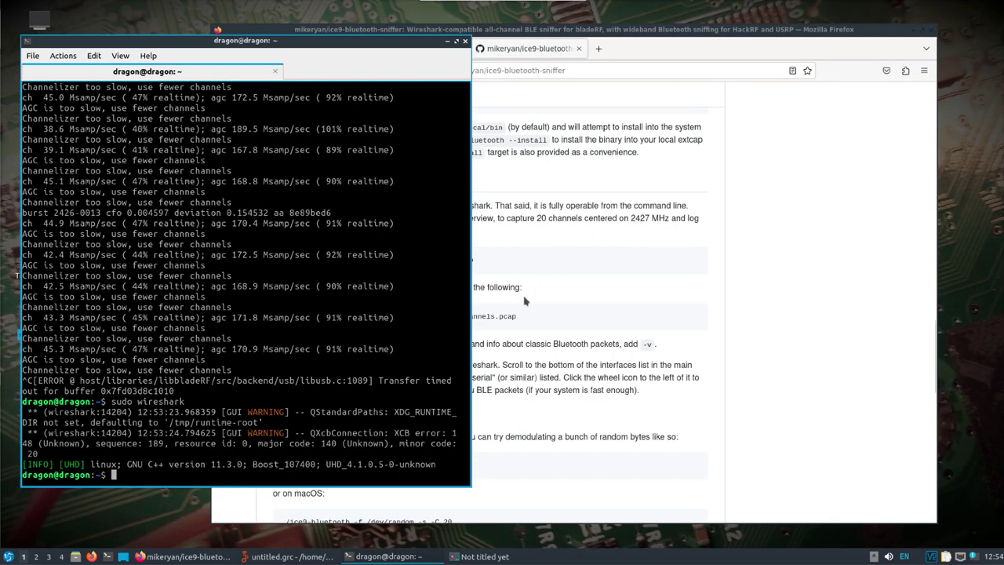